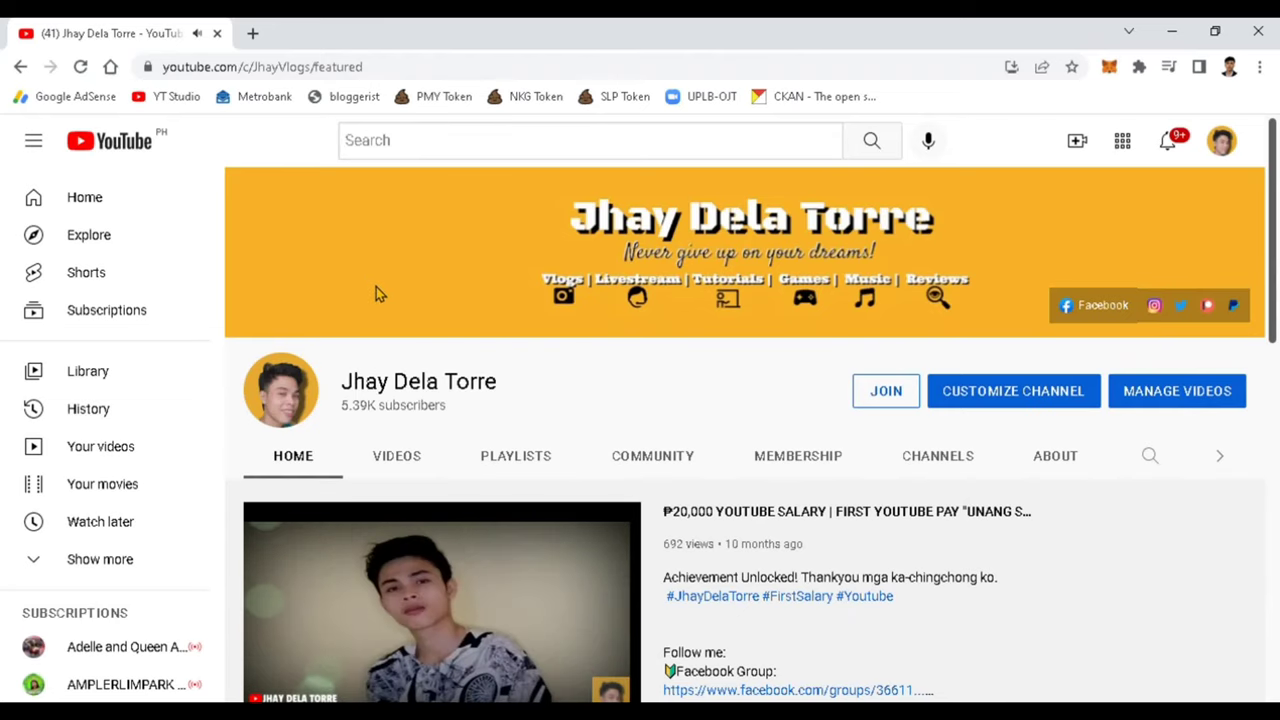
- Load remove.bg from the address bar of a new Chrome tab
mouse_move(571, 600)
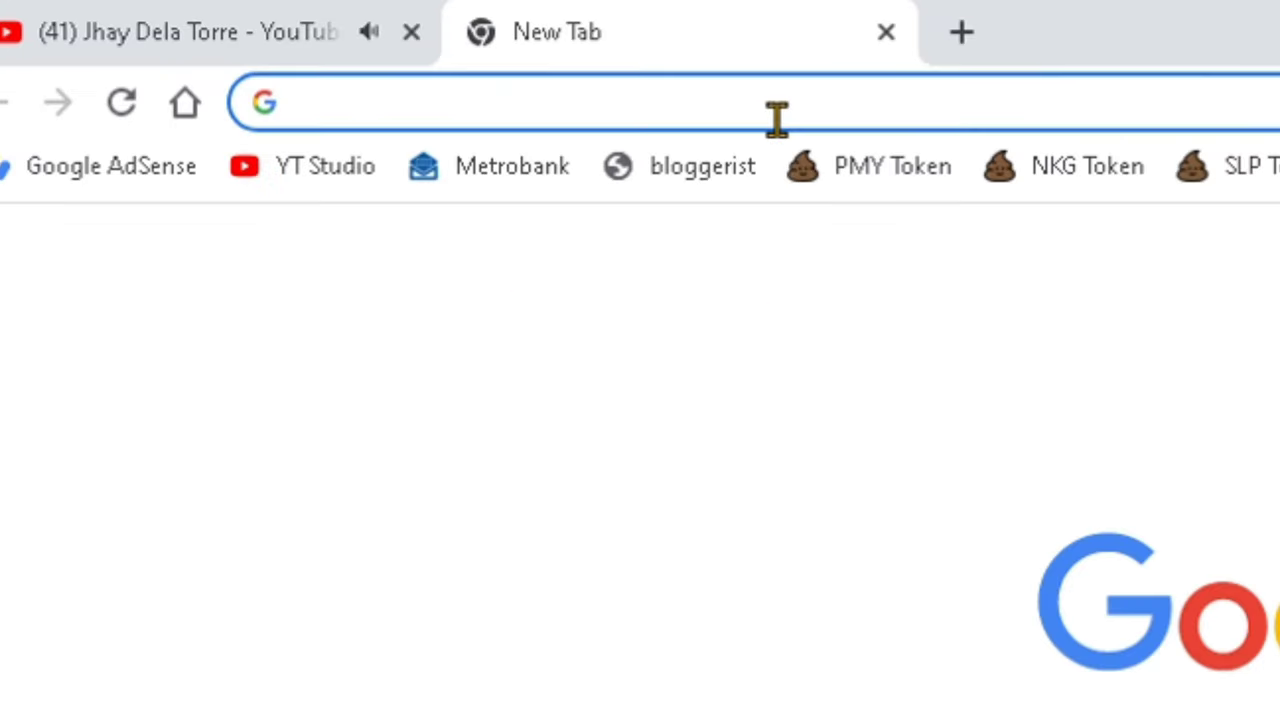
type("remove.")
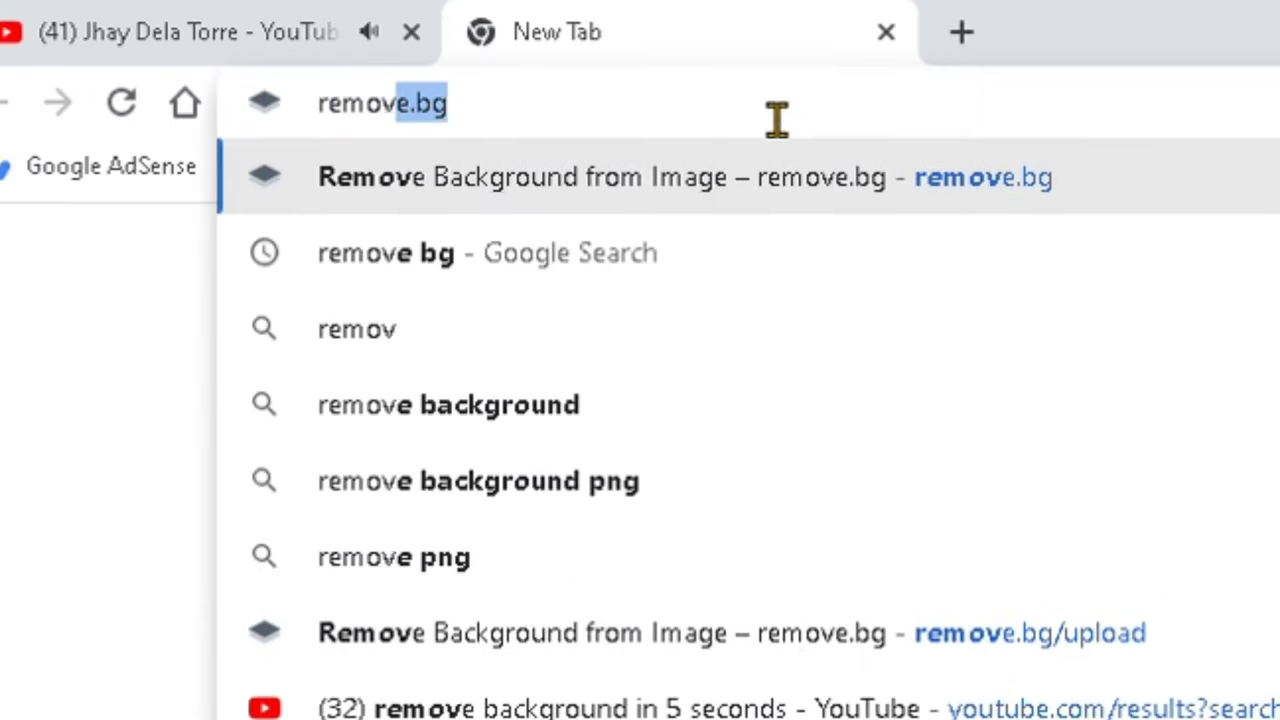
type("bg")
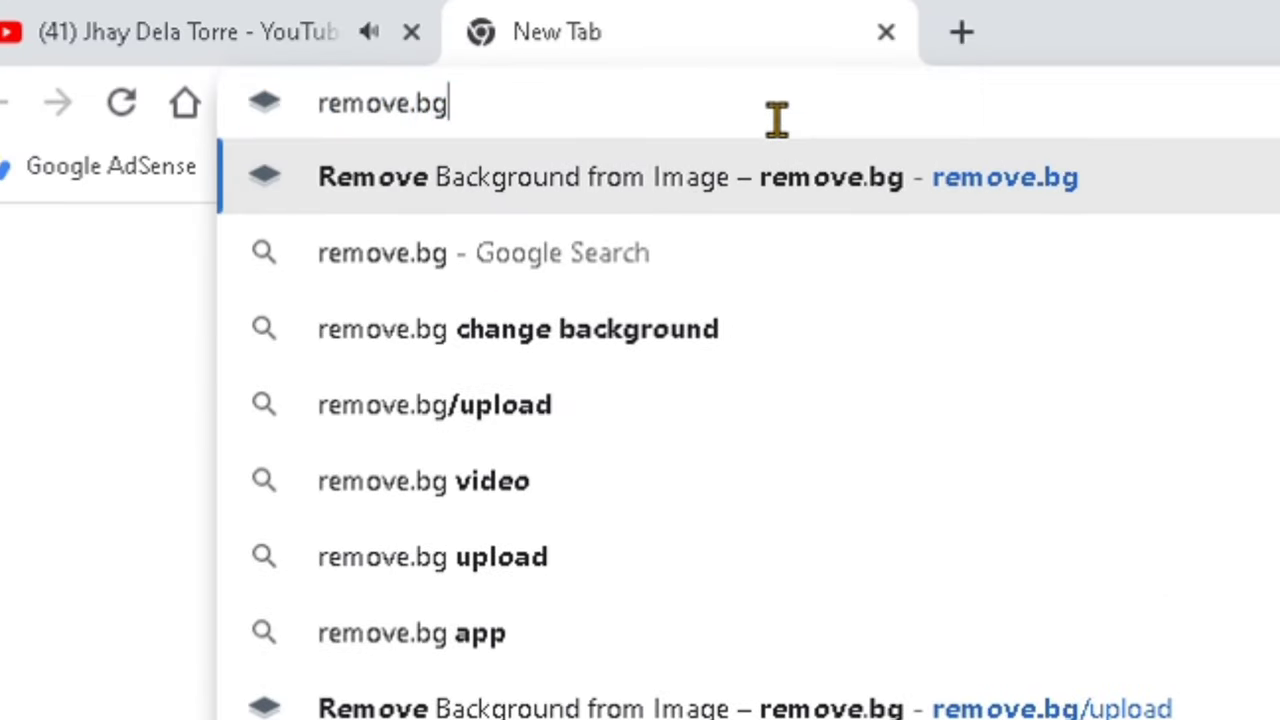
key("Return")
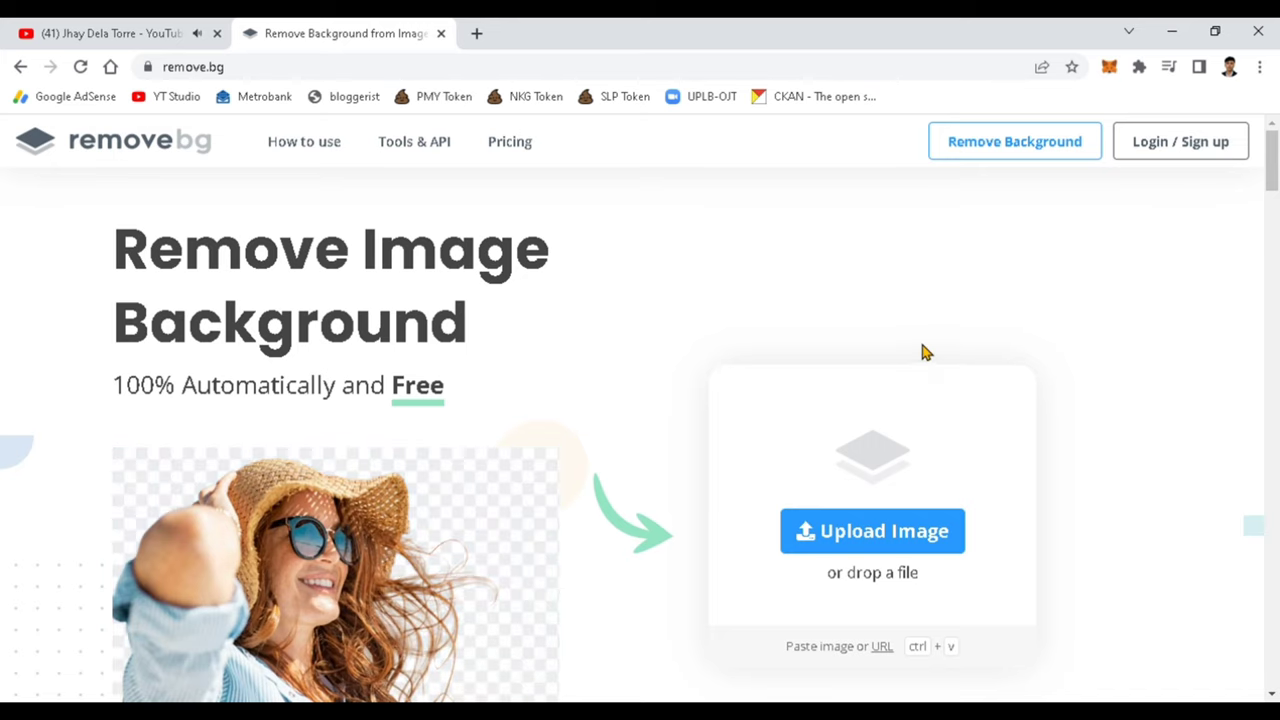
- Upload the portrait photo from the computer to get a 453 × 551 background-free cut-out
left_click(914, 545)
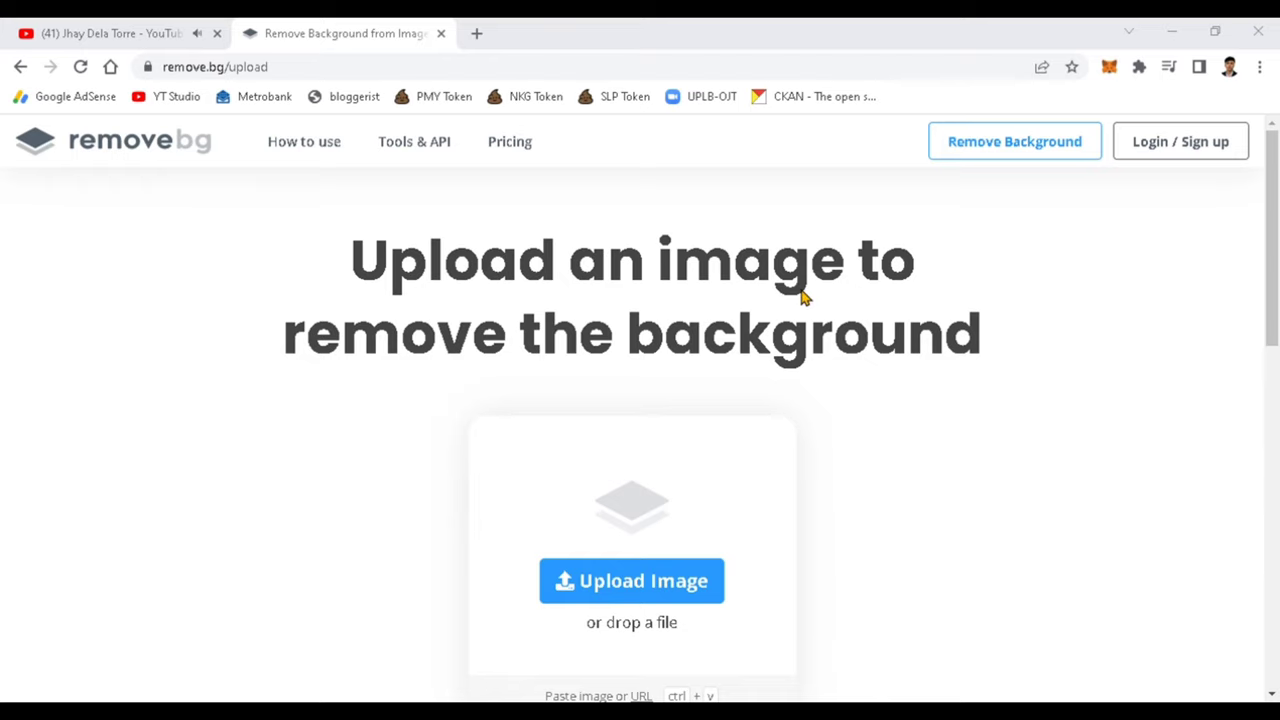
key("Return")
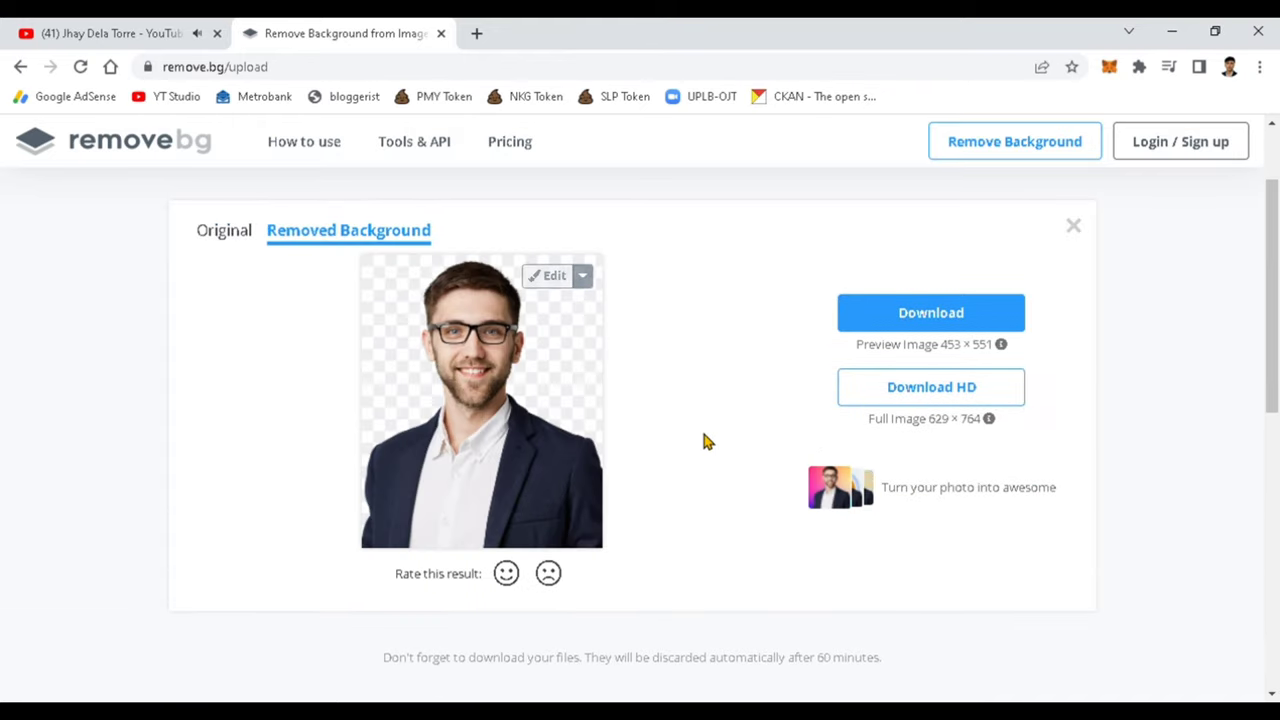
- Open the Edit view for the cut-out portrait of the man in glasses
left_click(554, 282)
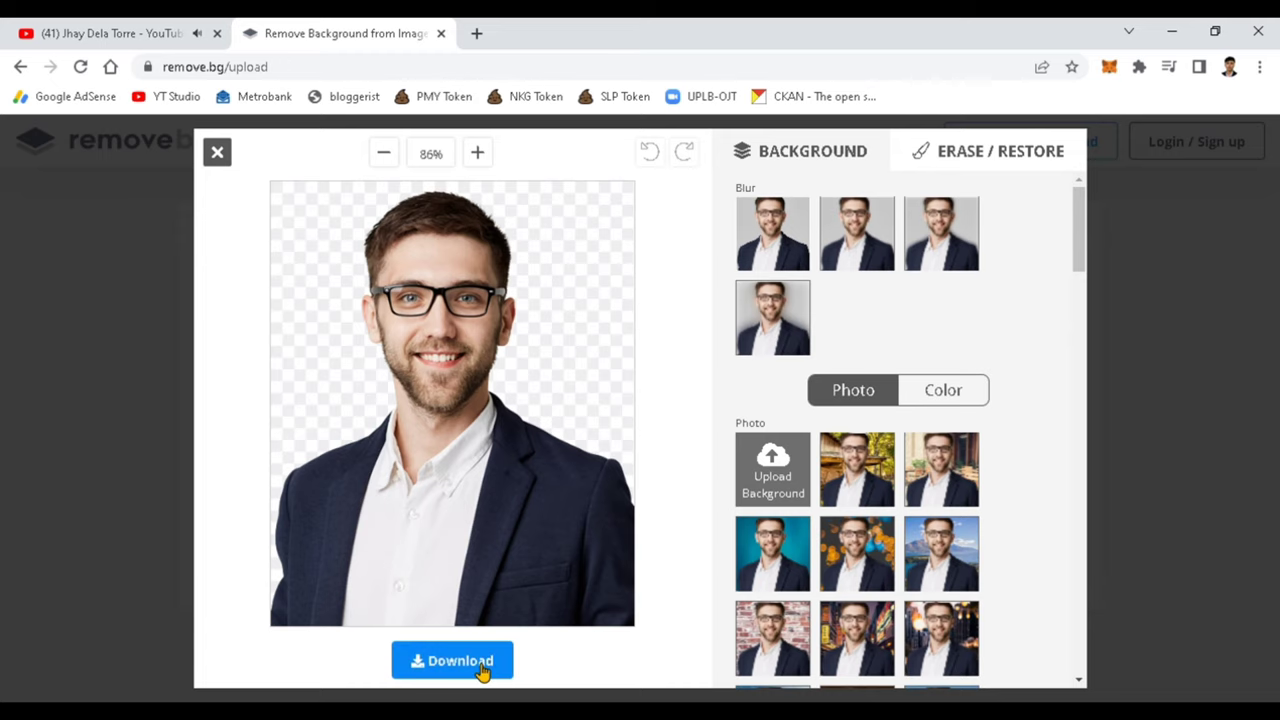
- Download the transparent cut-out as a PNG and open the downloaded file's options
left_click(479, 670)
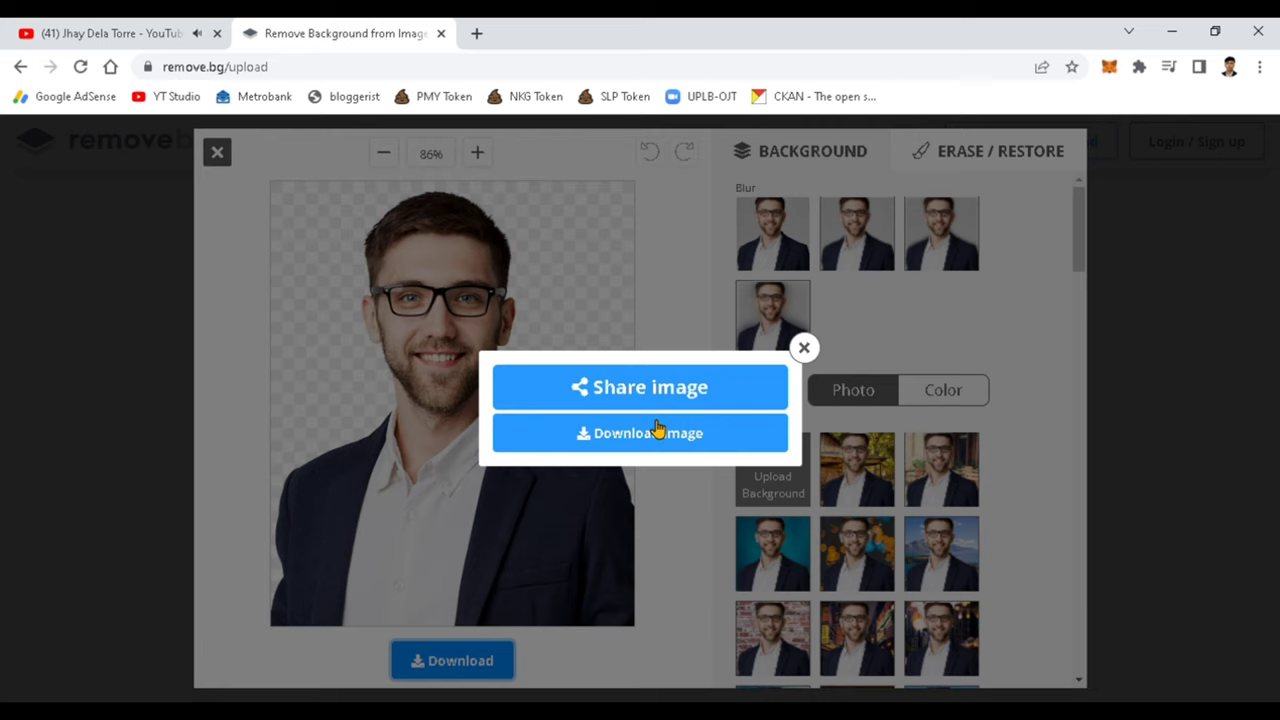
left_click(655, 435)
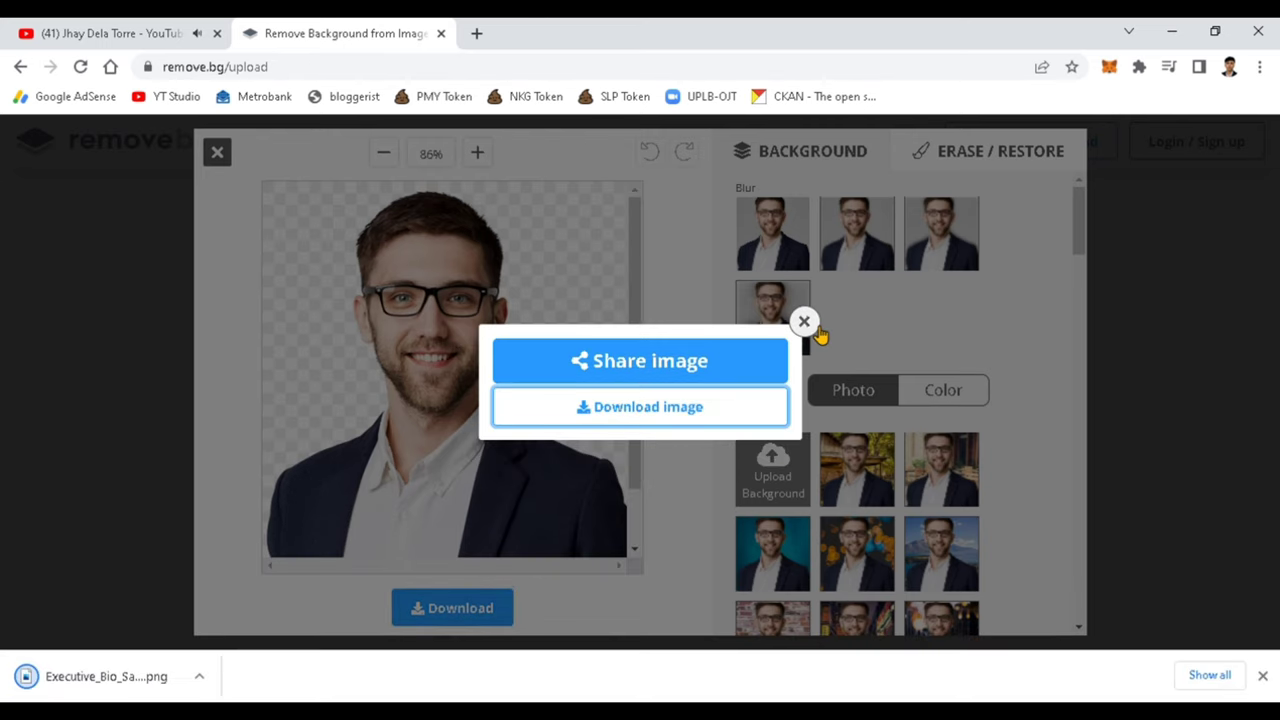
left_click(804, 323)
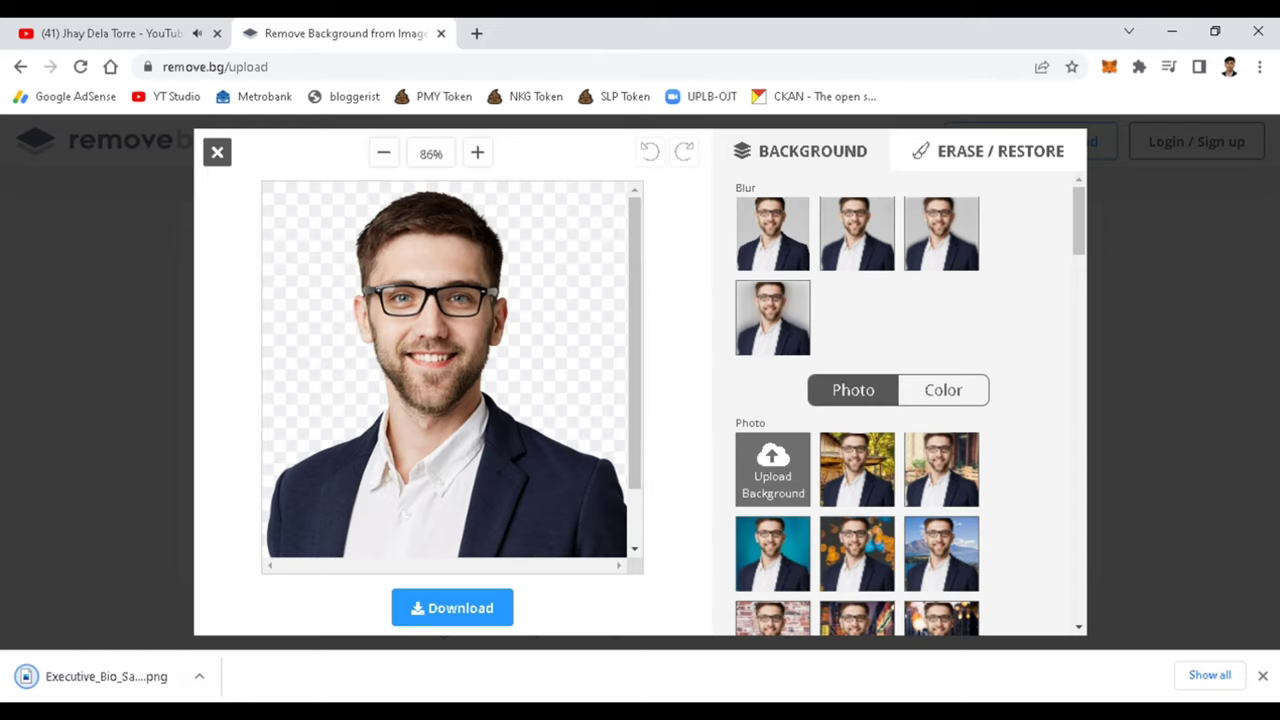
left_click(200, 678)
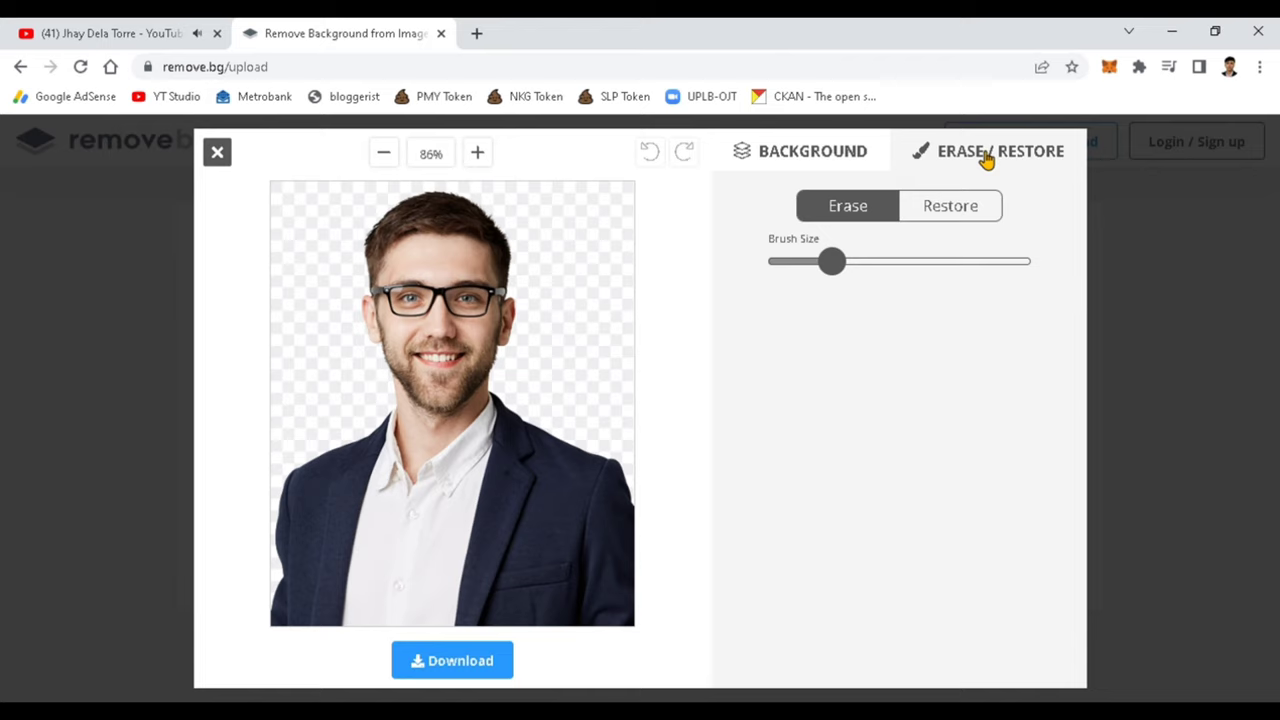
- Enlarge the eraser brush, test-erase a patch of hair, then undo it
left_click_drag(834, 266, 890, 272)
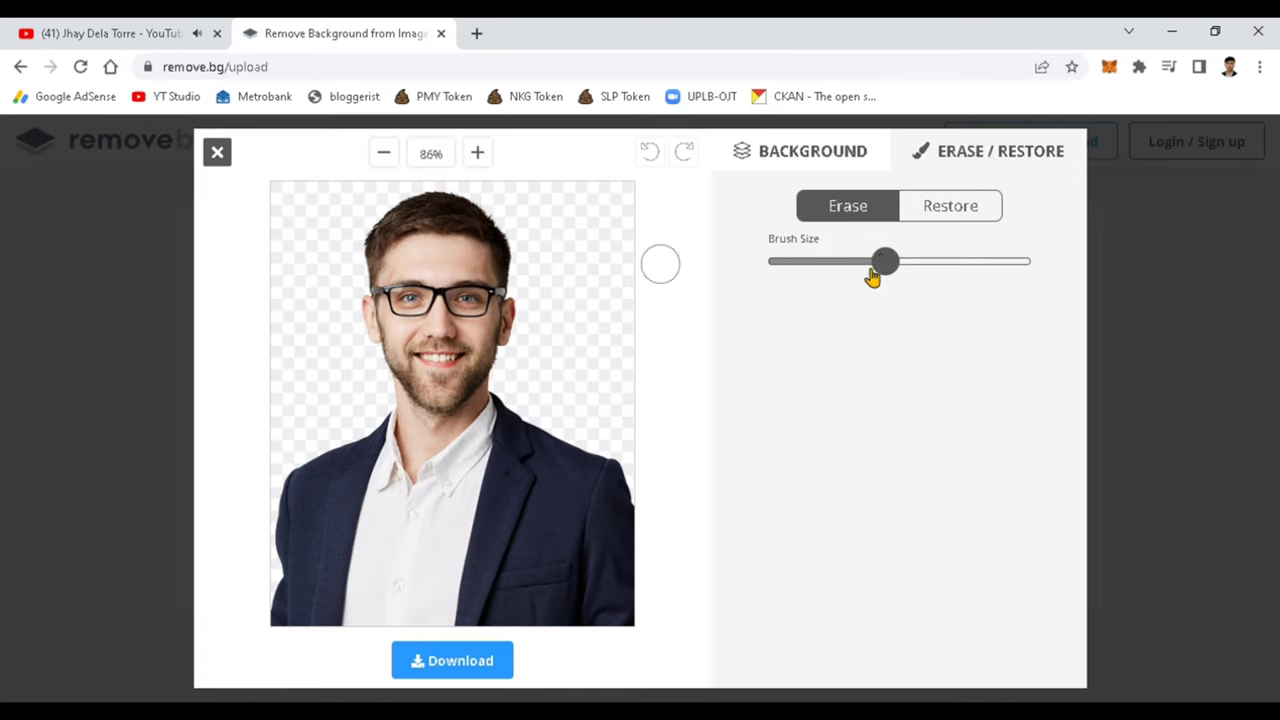
mouse_move(519, 257)
left_mouse_down()
mouse_move(486, 229)
mouse_move(491, 251)
left_mouse_up()
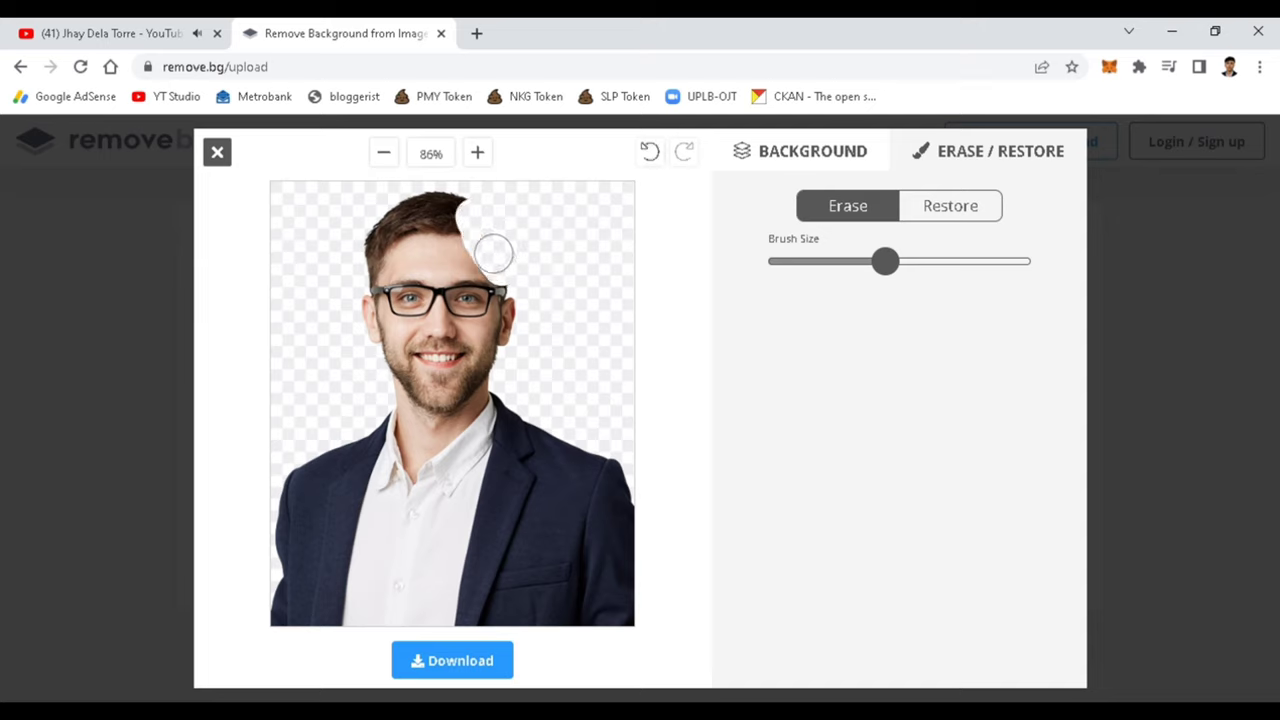
left_click(650, 153)
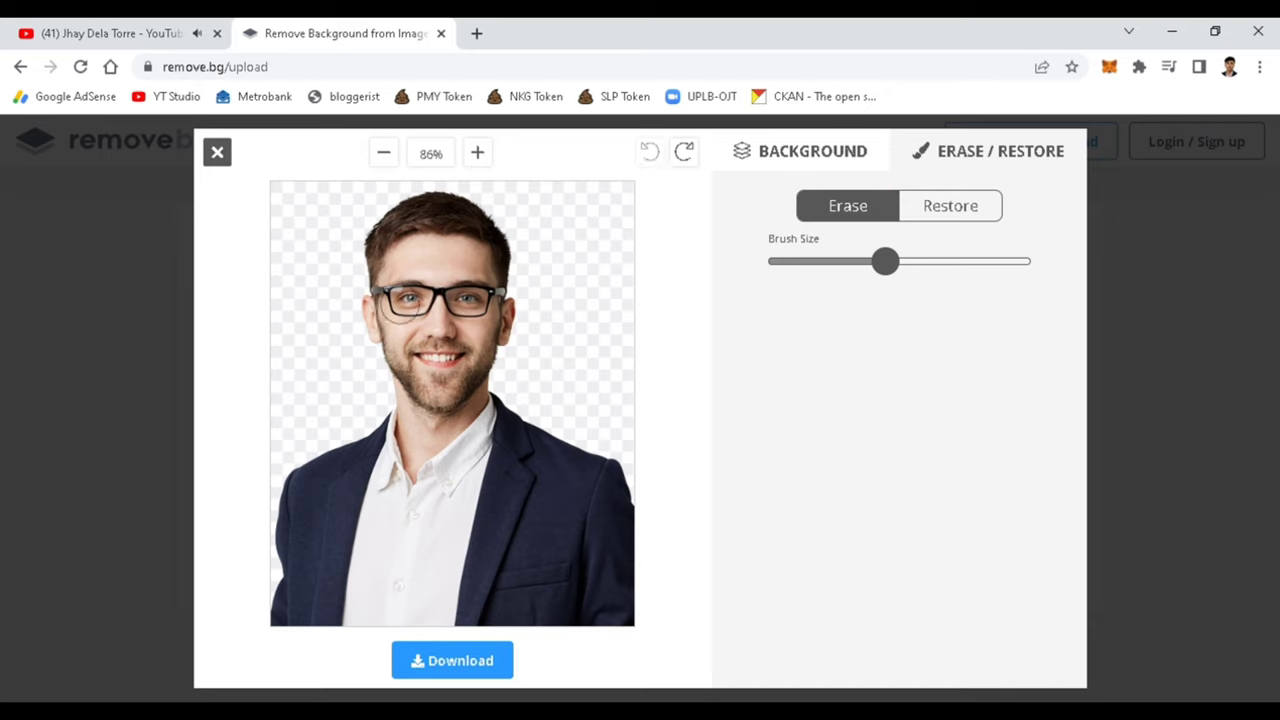
- Erase a band across the eyes and glasses, restore it, and undo stray patches
left_click_drag(396, 308, 502, 304)
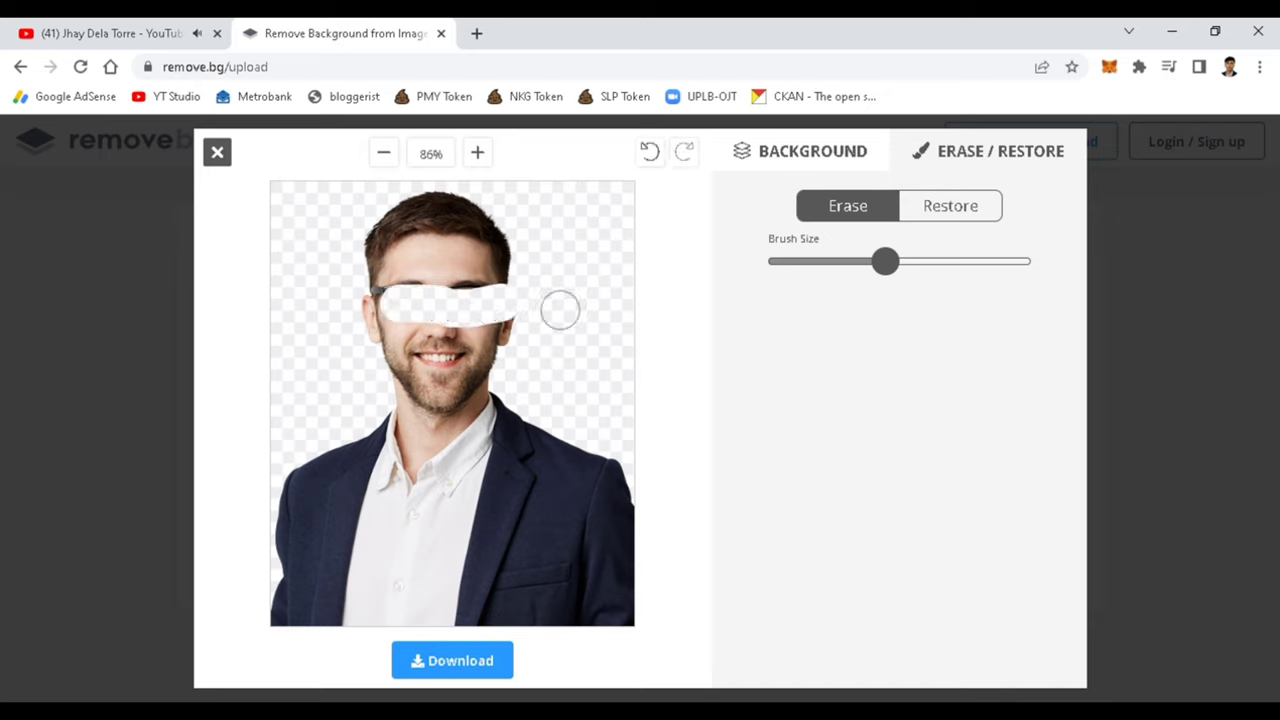
left_click(926, 222)
mouse_move(407, 300)
left_mouse_down()
mouse_move(425, 292)
mouse_move(423, 323)
mouse_move(460, 320)
mouse_move(458, 300)
mouse_move(483, 316)
mouse_move(515, 285)
mouse_move(512, 322)
left_mouse_up()
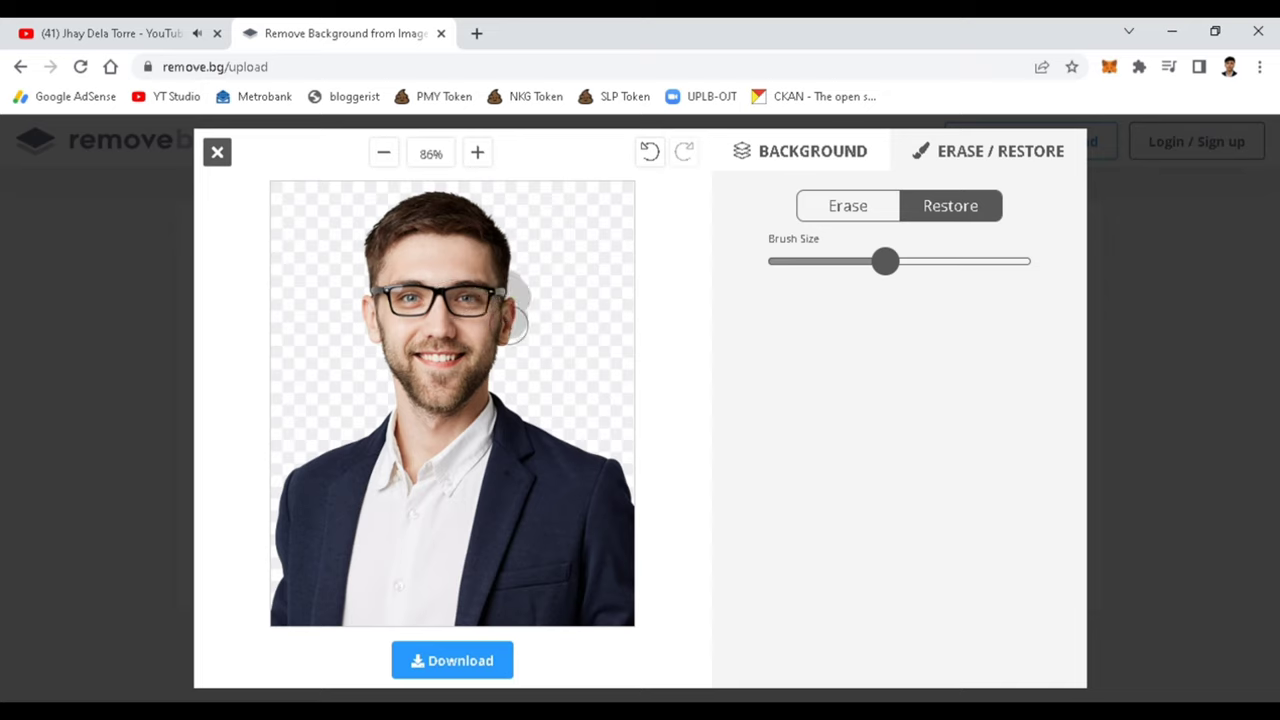
left_click(652, 156)
left_click(652, 156)
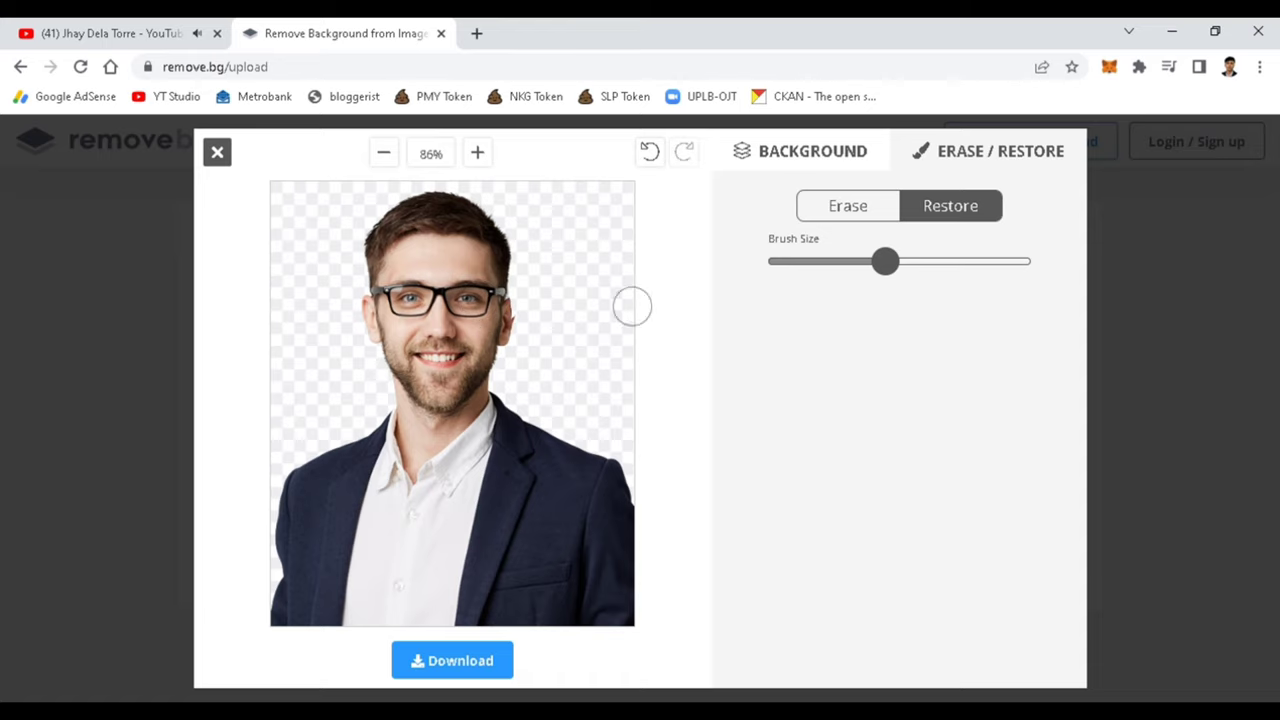
- Zoom in on the face and shrink the brush to a much smaller size
left_click(477, 153)
left_click(477, 153)
left_click_drag(685, 380, 666, 294)
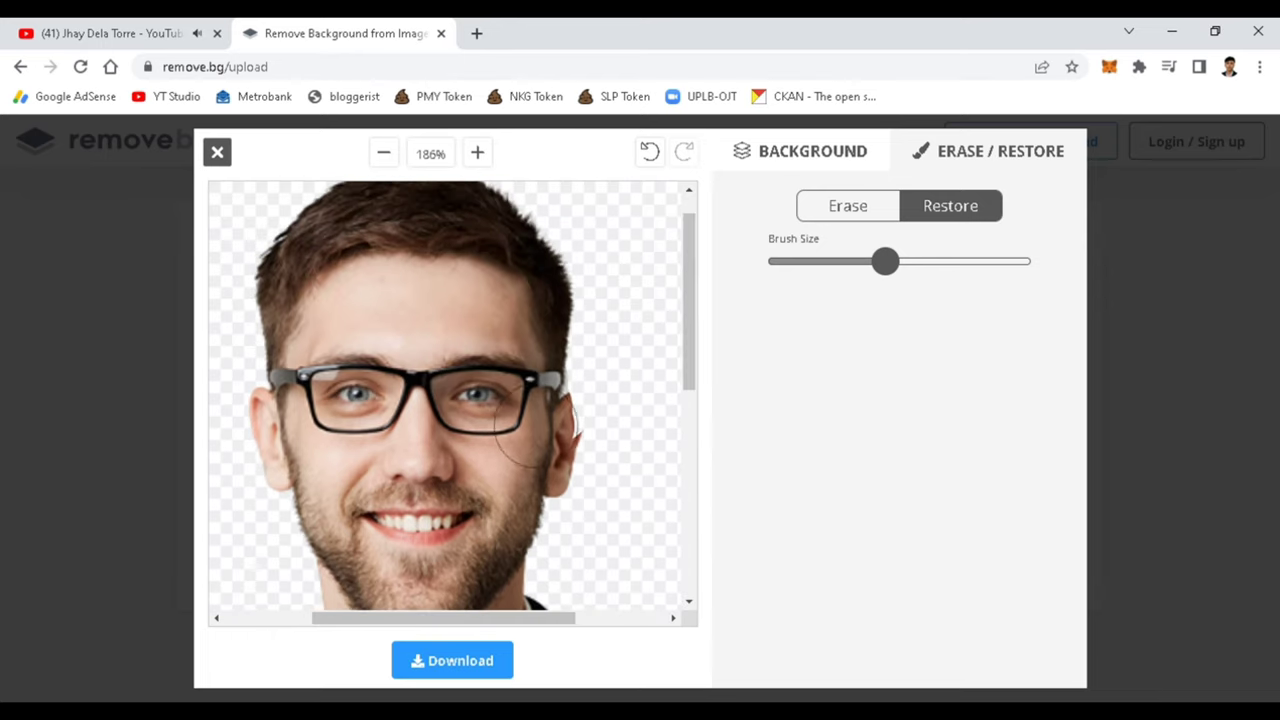
left_click(893, 266)
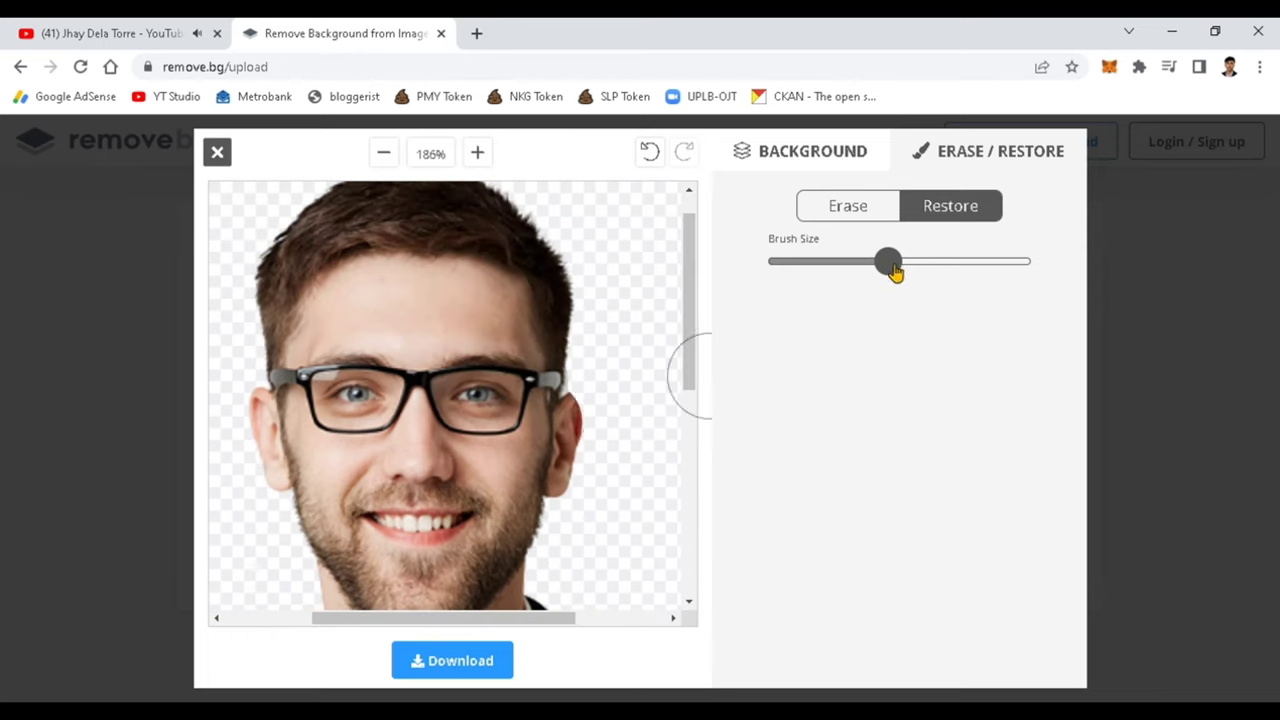
left_click_drag(893, 266, 800, 294)
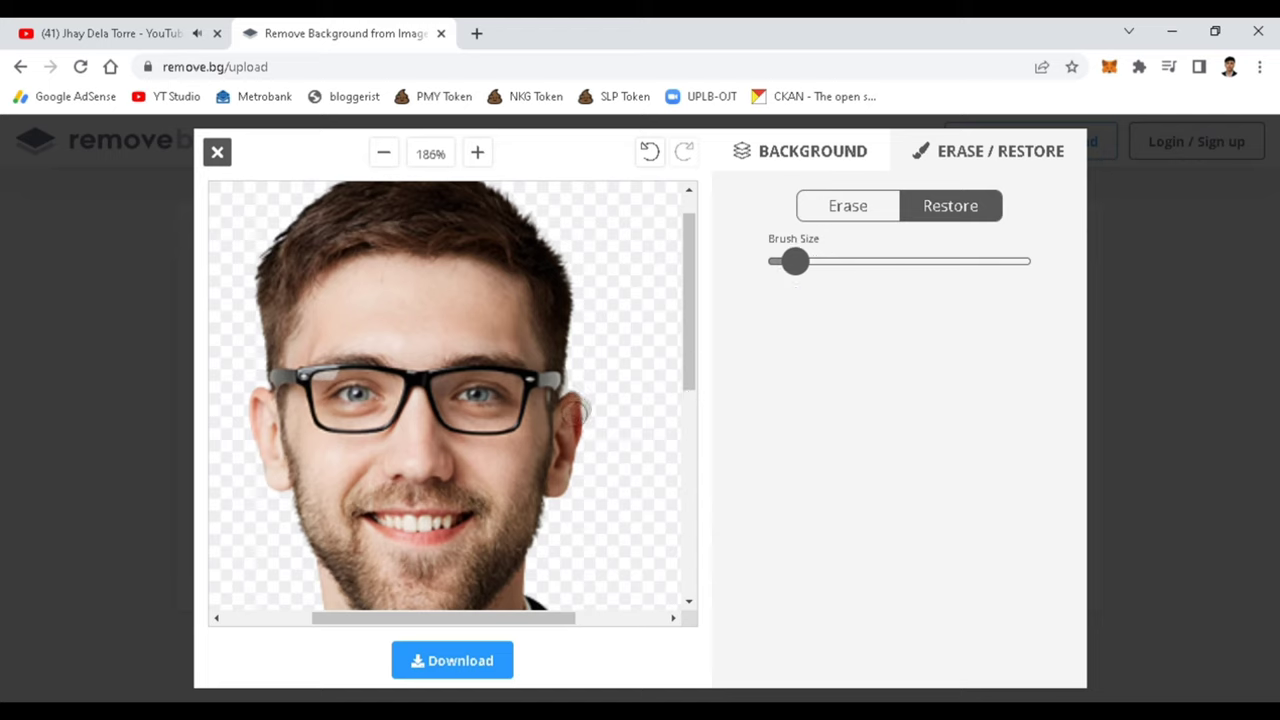
- Switch the brush to Erase and zoom out to show the whole portrait at 86%
left_click(861, 213)
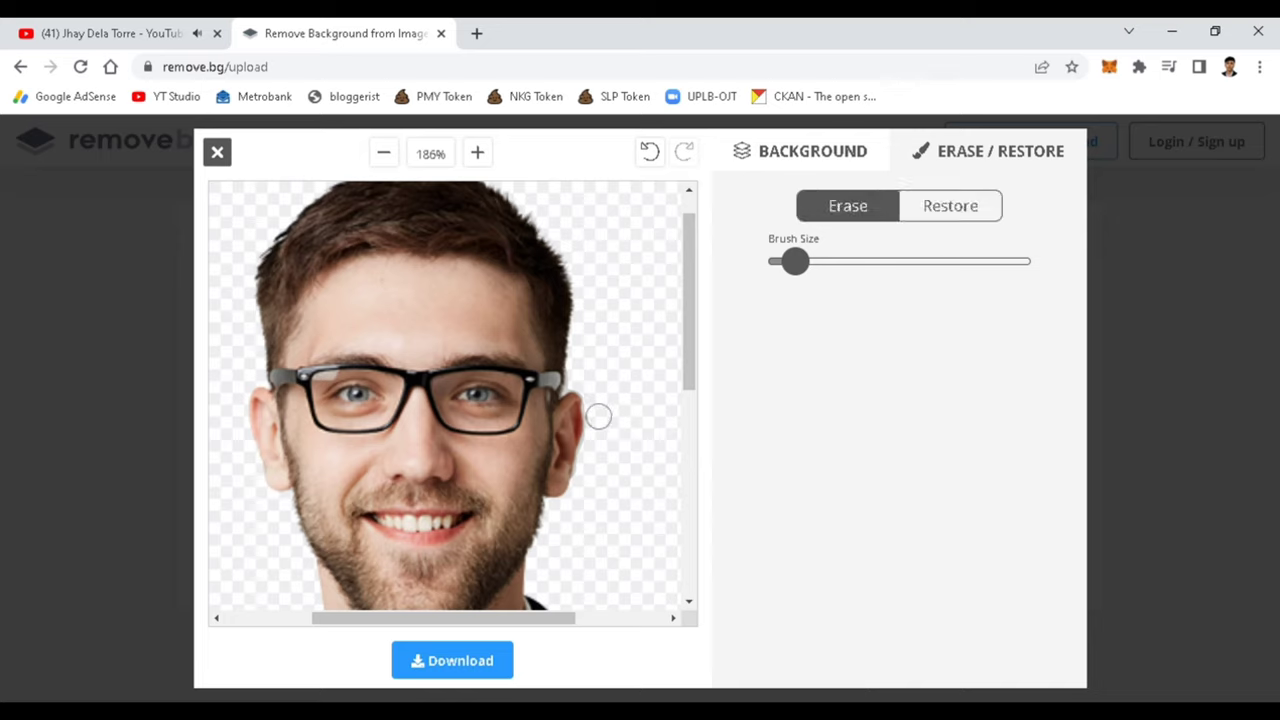
left_click(383, 153)
left_click(383, 153)
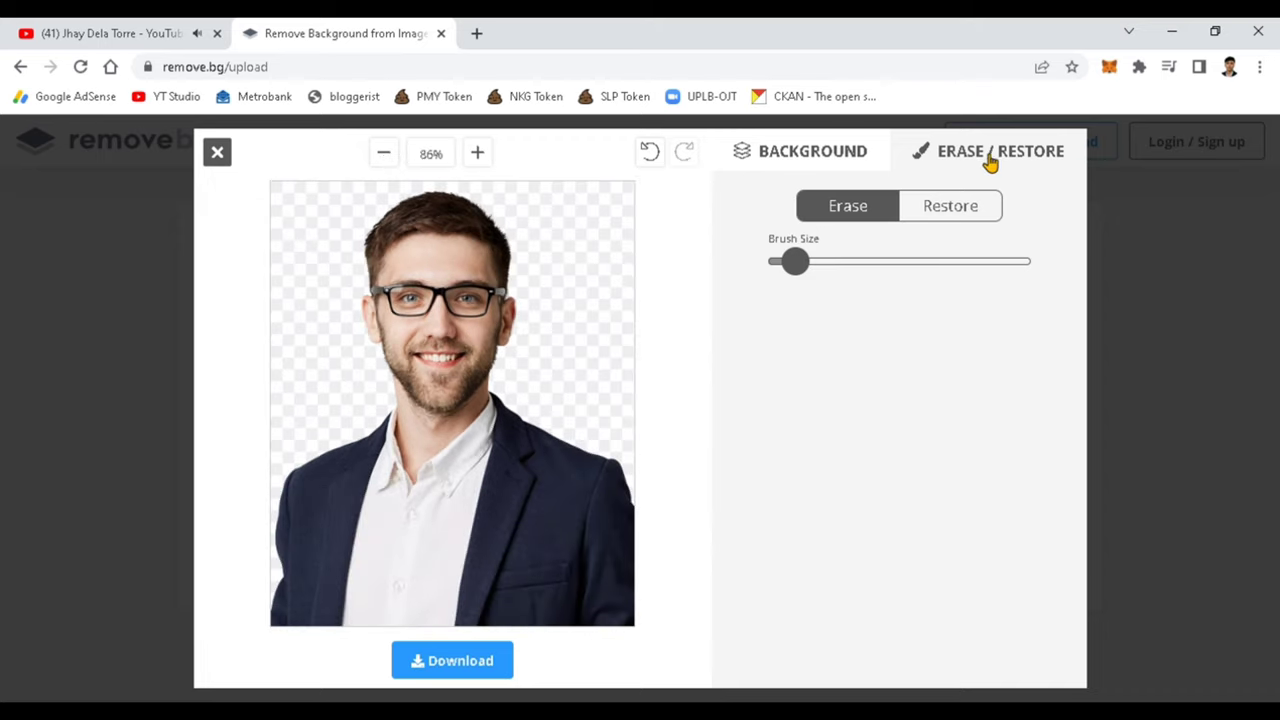
- Try the wooden cabin photo background, then settle on the mountain-and-sky photo
left_click(858, 166)
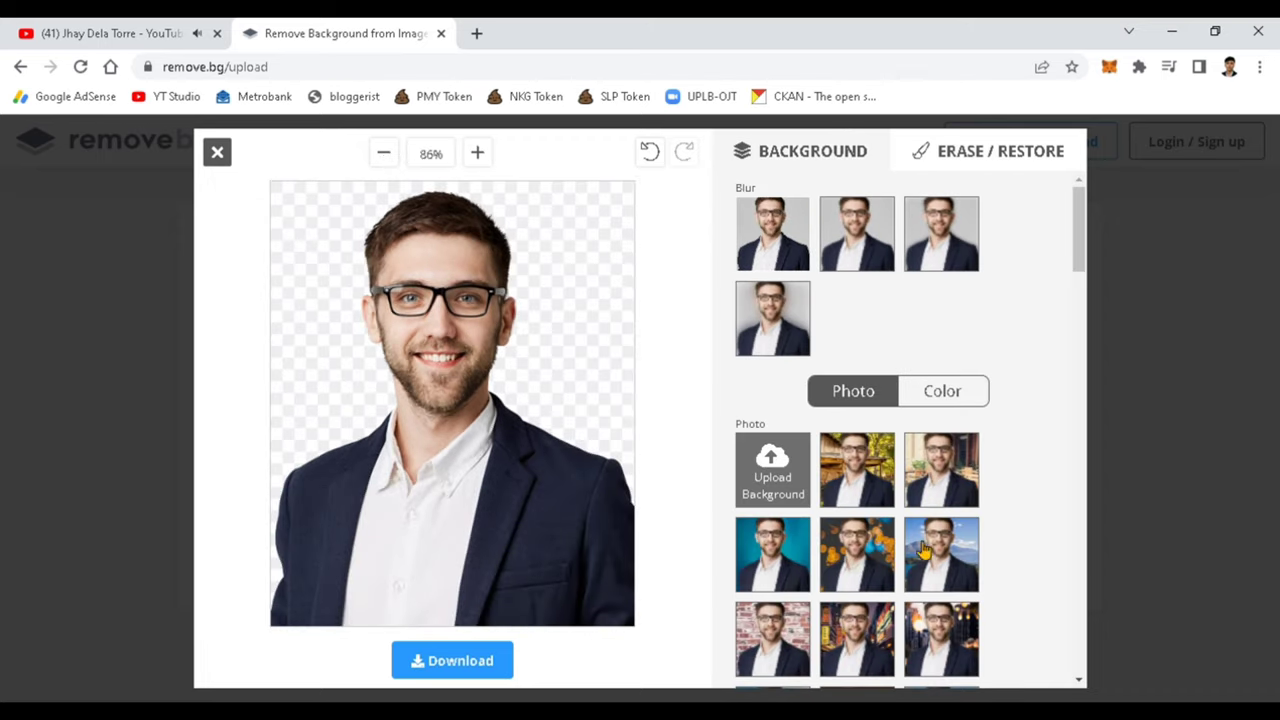
left_click(858, 490)
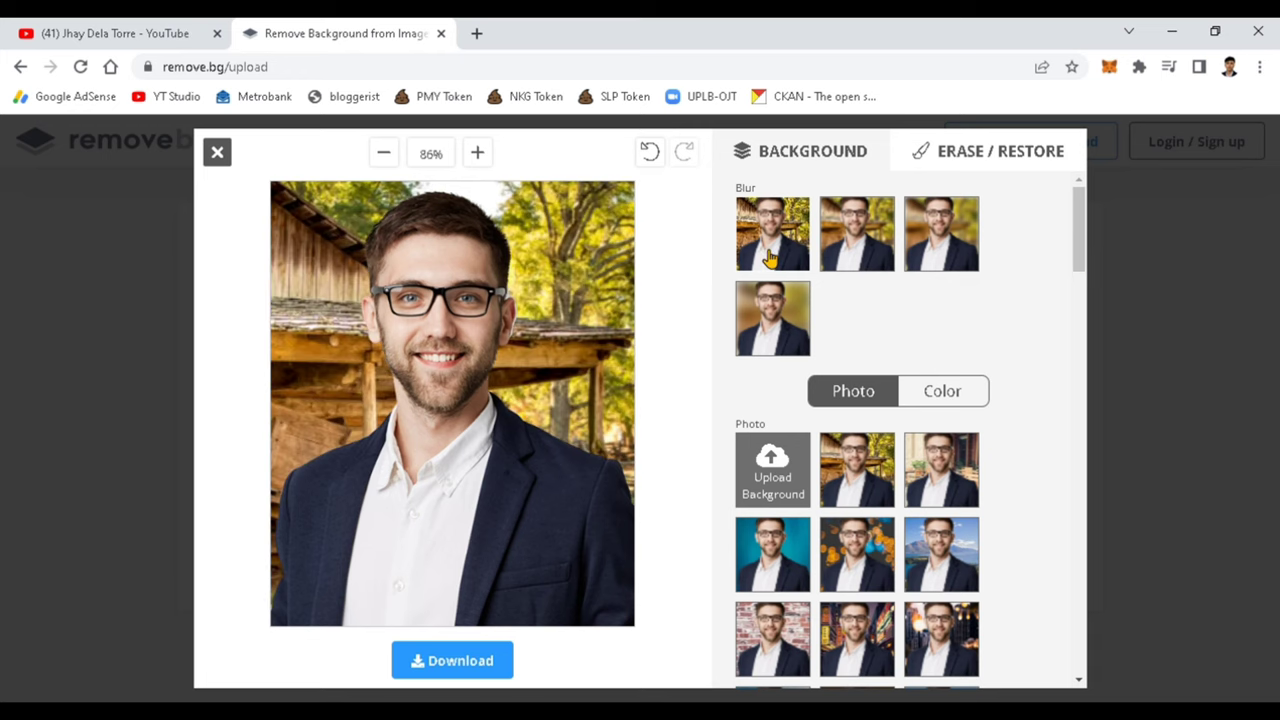
left_click_drag(1080, 271, 1090, 405)
left_click(878, 350)
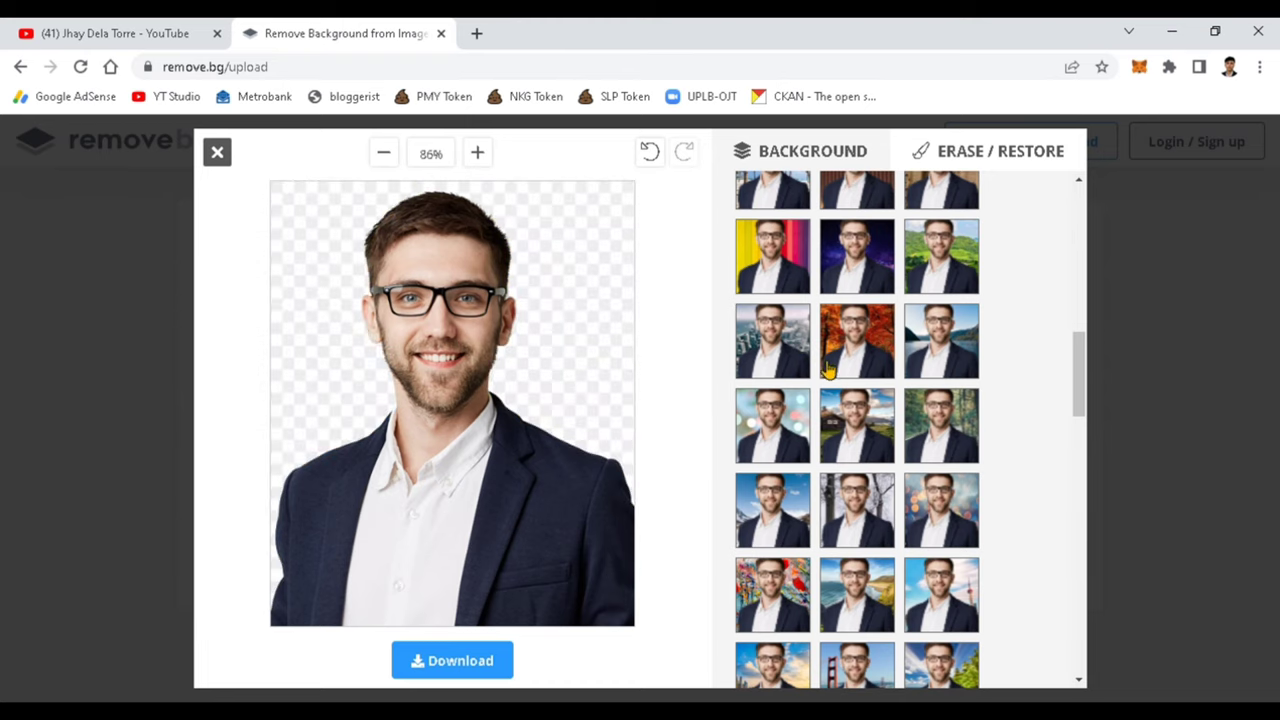
left_click_drag(1084, 376, 975, 210)
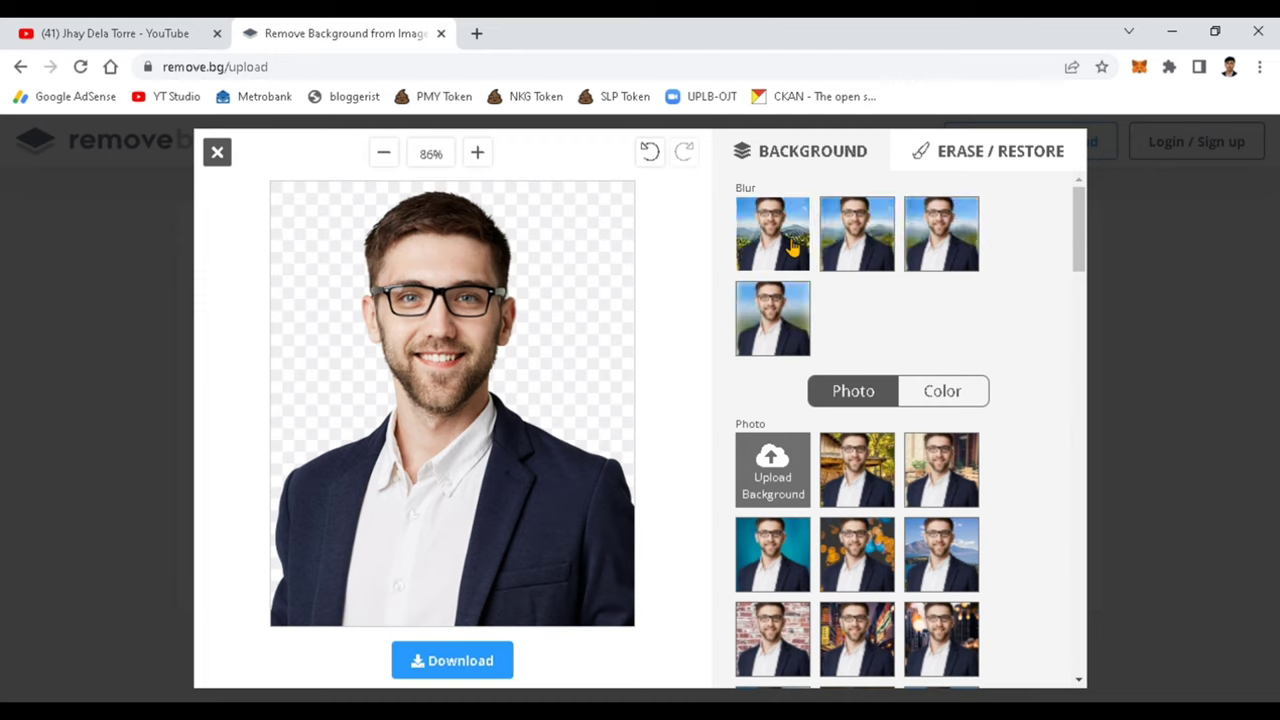
left_click(798, 232)
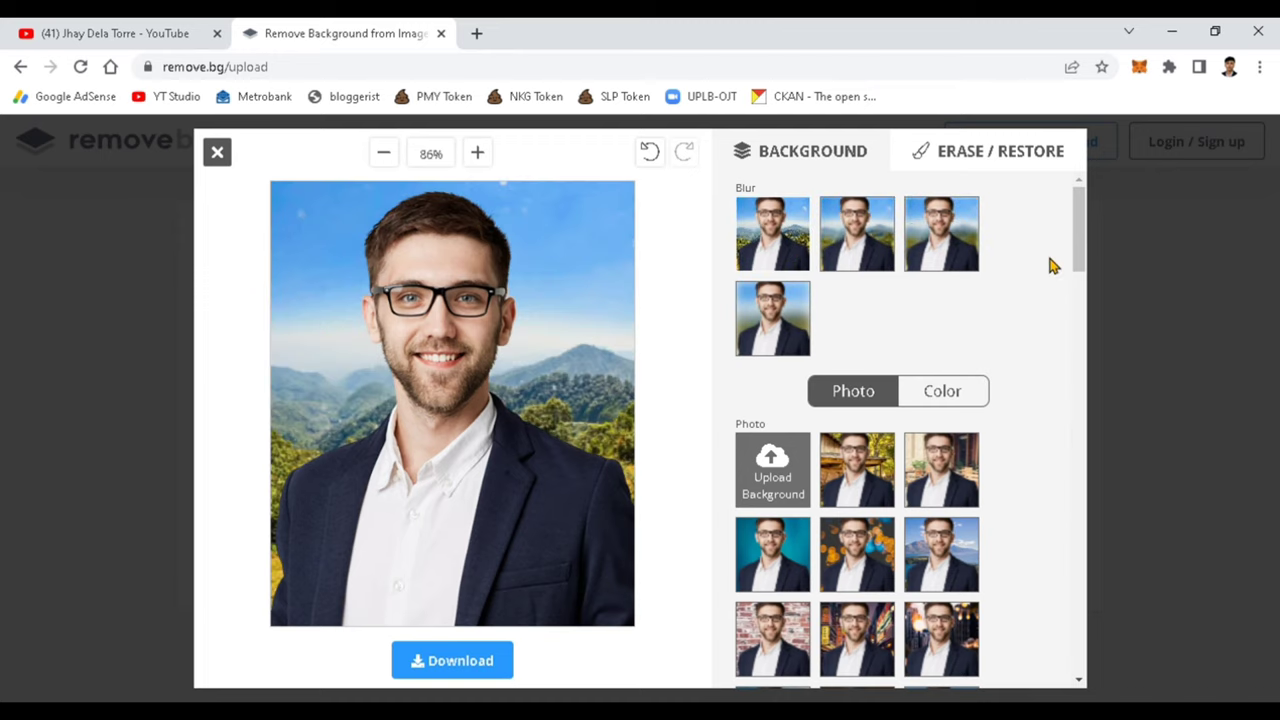
- Try a pink colour background, then a custom black #000000 backdrop
left_click(945, 396)
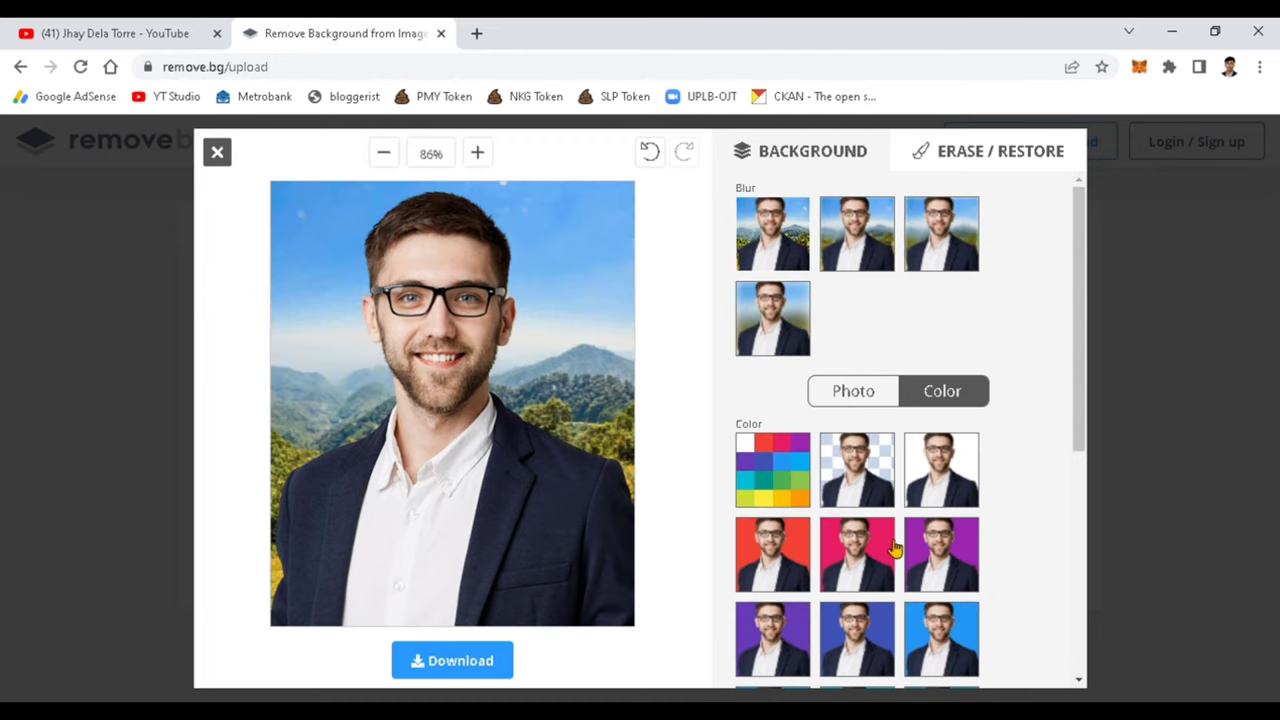
left_click(891, 548)
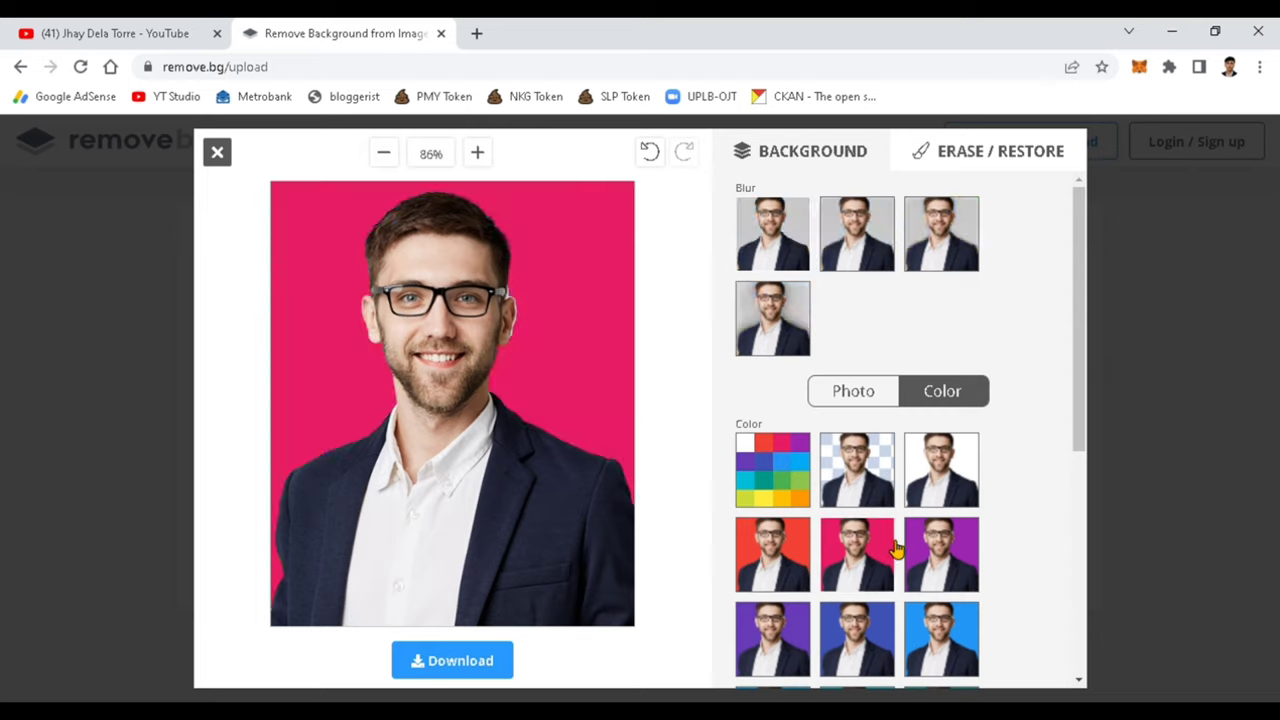
left_click(782, 469)
left_click_drag(566, 336, 551, 367)
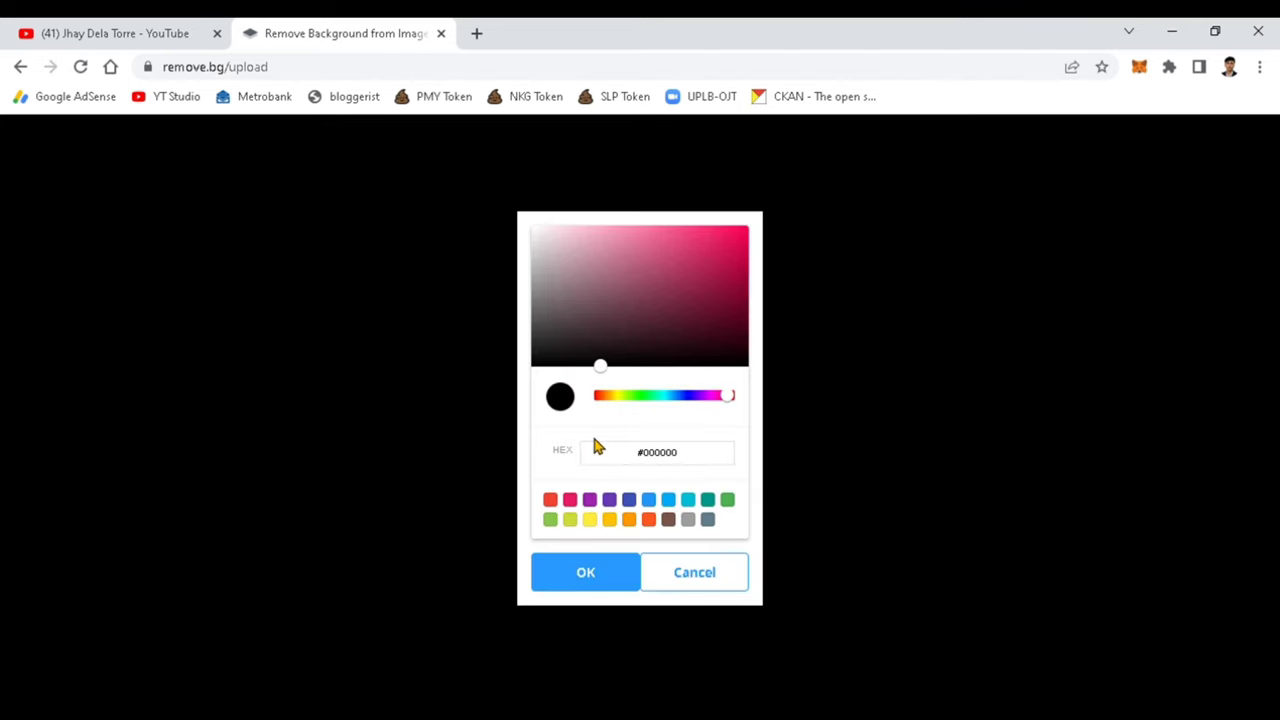
left_click(572, 575)
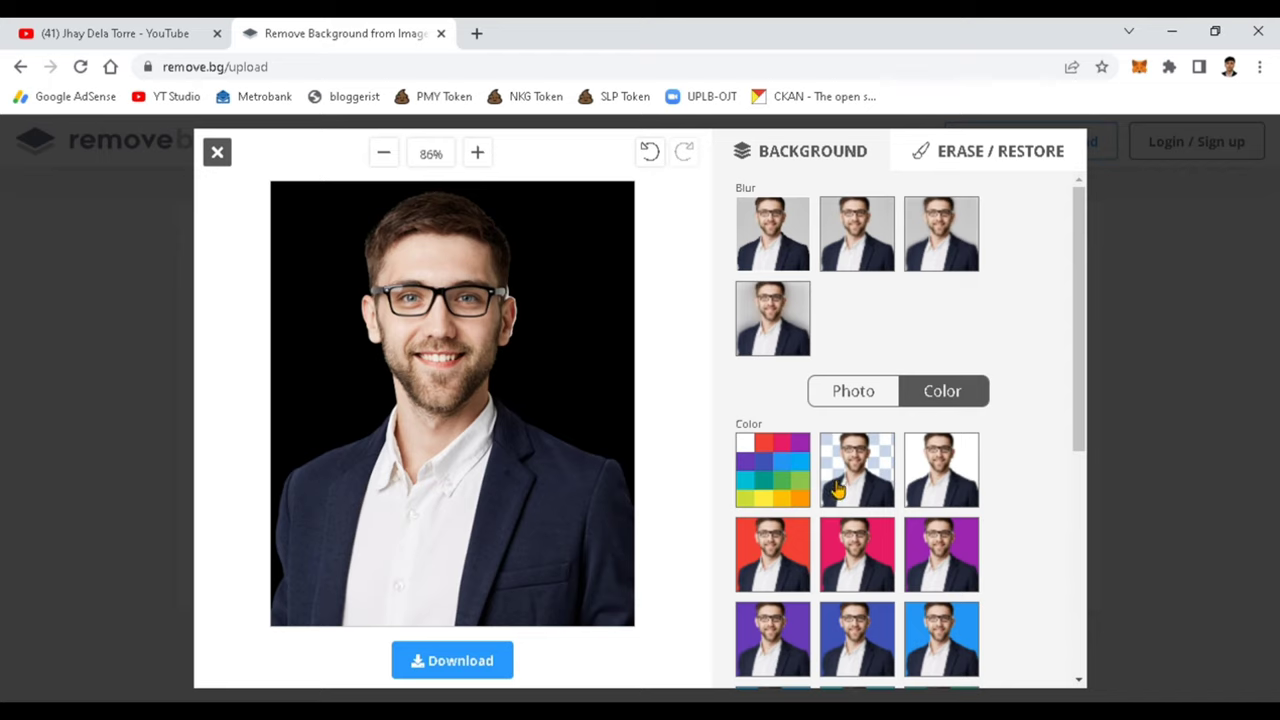
- Apply a custom bright cyan #0fdbed background from the colour picker
left_click(749, 482)
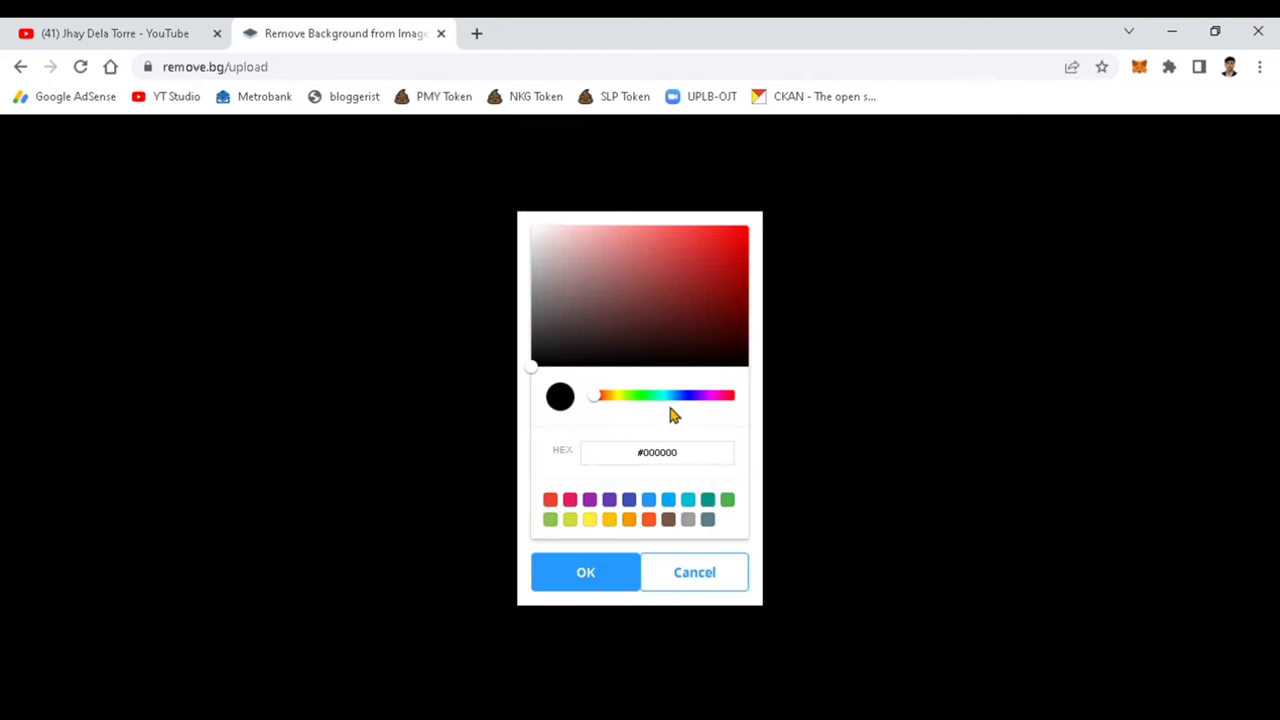
left_click(665, 396)
left_click(677, 297)
left_click(734, 237)
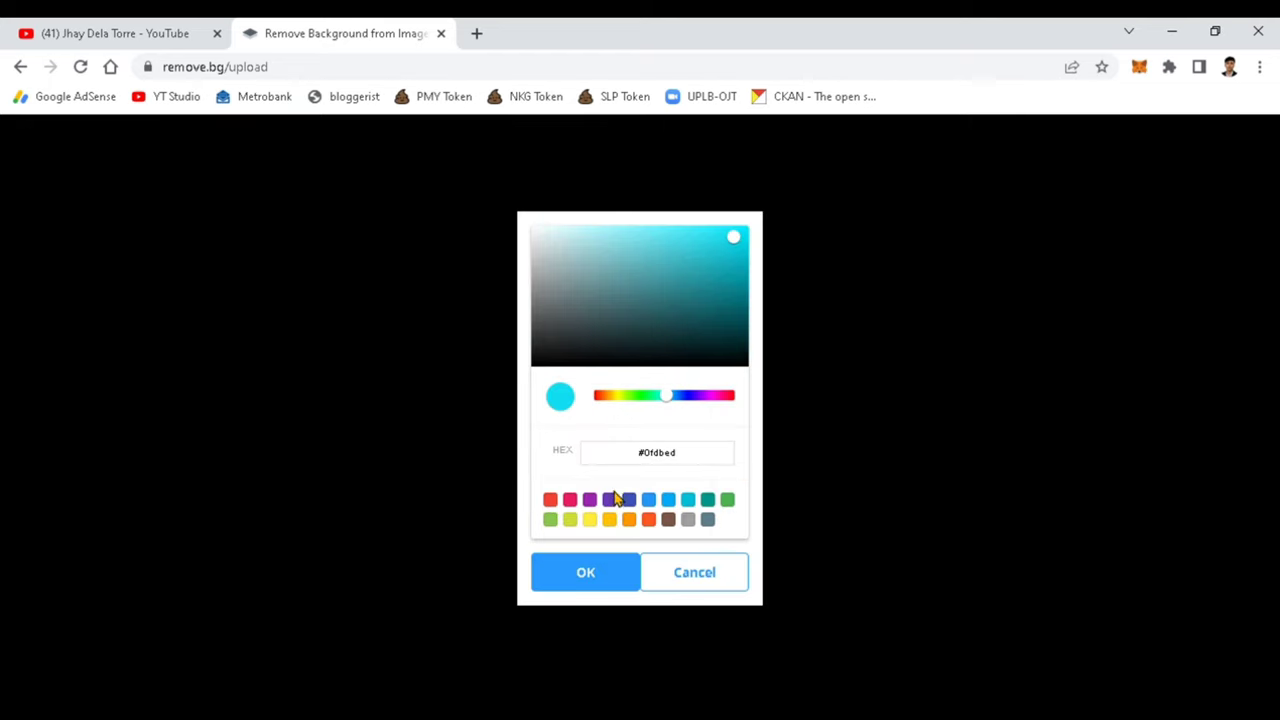
left_click(588, 574)
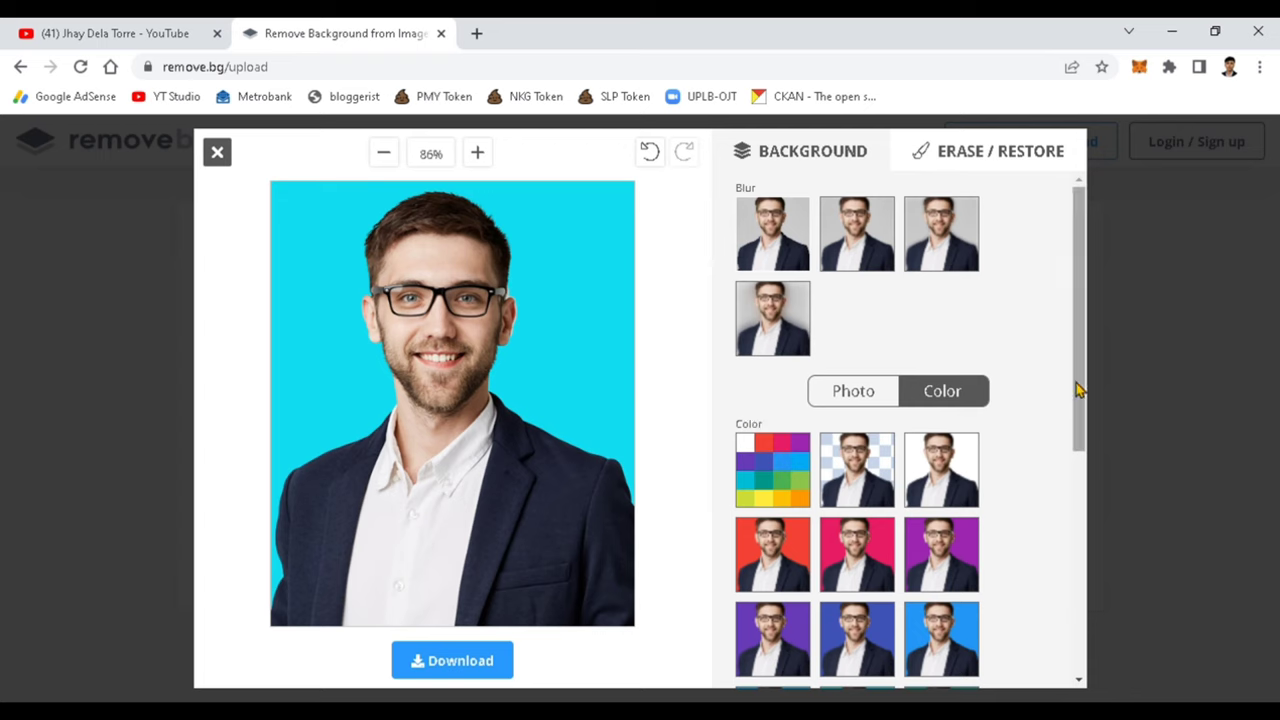
- Try orange, amber, red-orange, brown and black swatches, then close the editor
left_click_drag(1080, 423, 1028, 527)
left_click(965, 504)
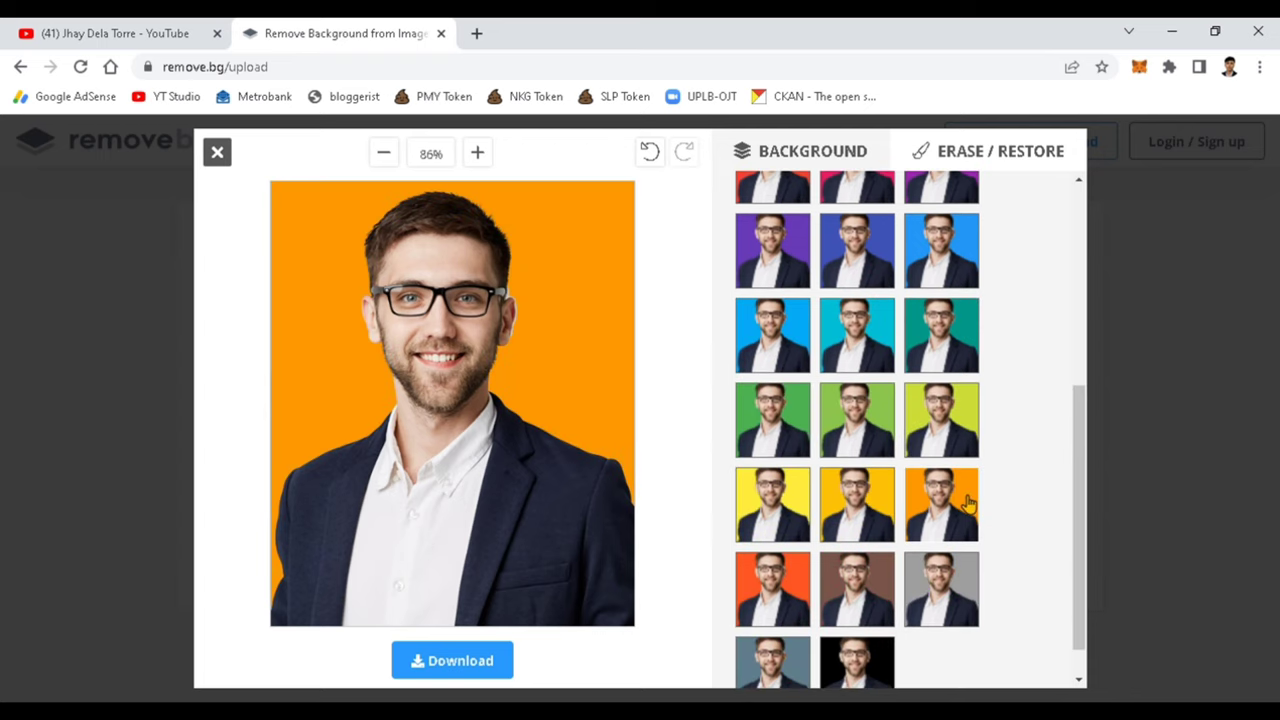
left_click(893, 527)
left_click(812, 578)
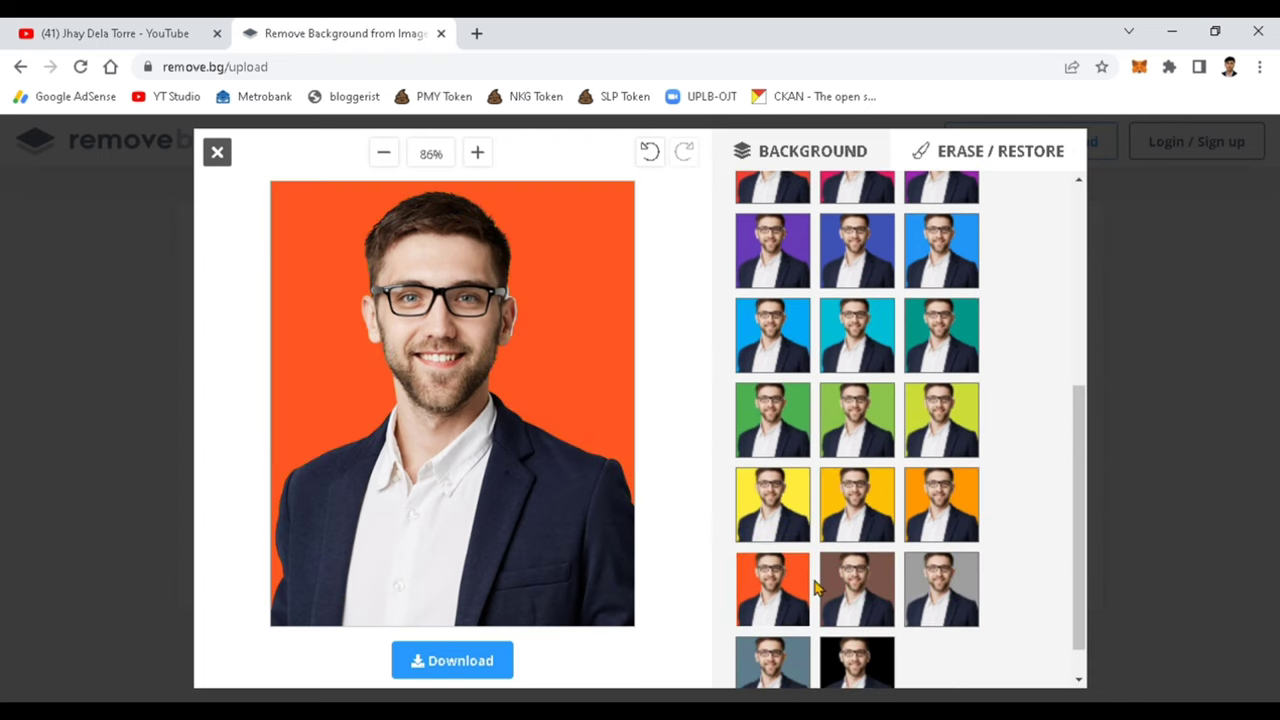
left_click(855, 596)
left_click(846, 660)
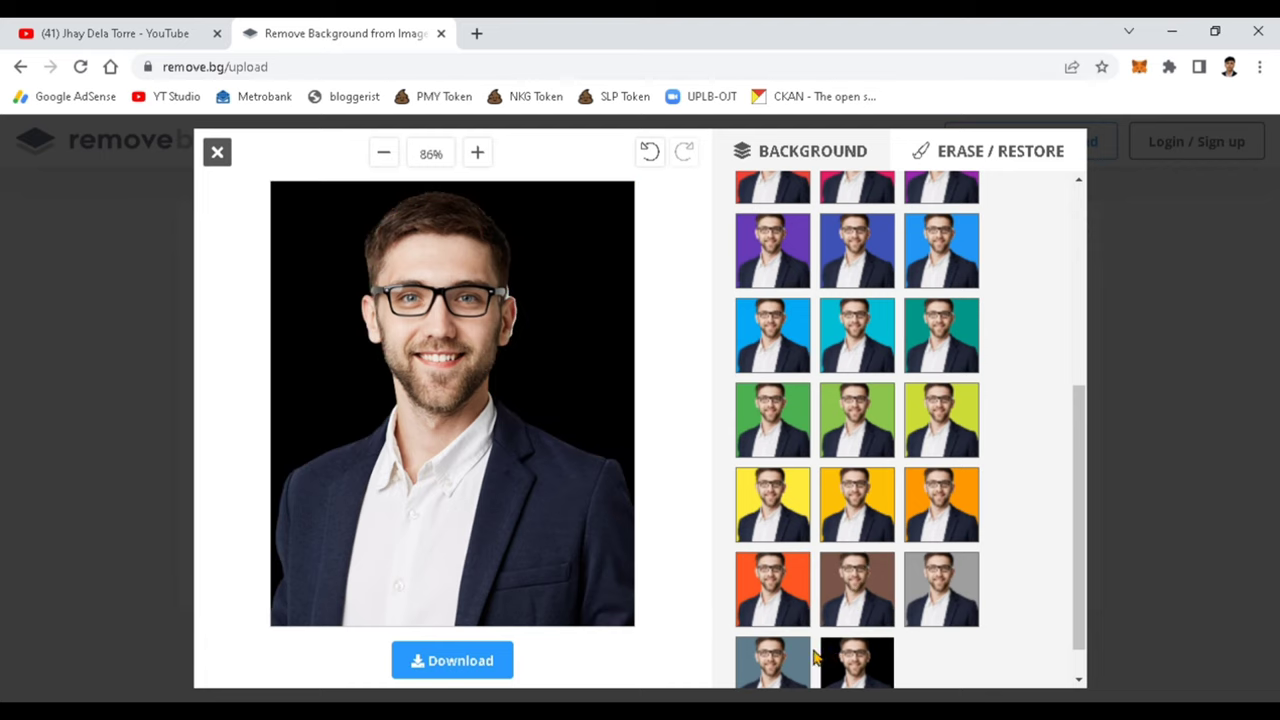
scroll(1065, 397, "up", 2)
scroll(1065, 397, "up", 3)
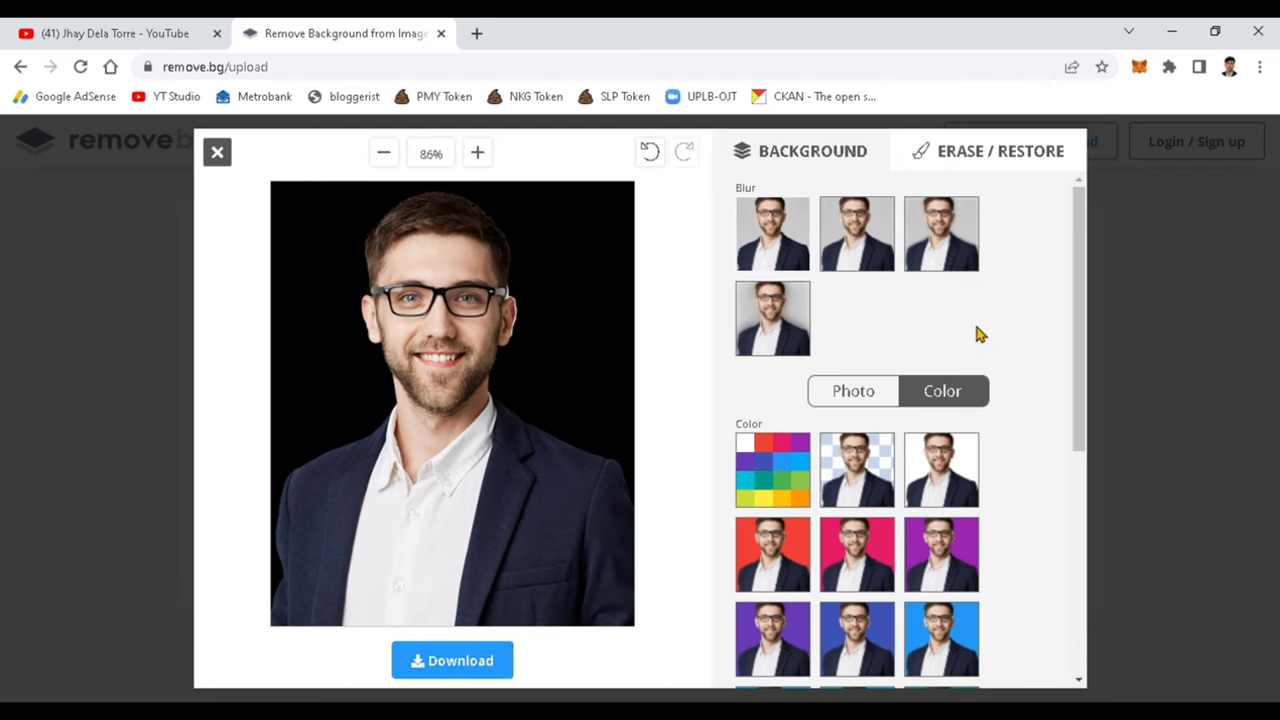
left_click(225, 155)
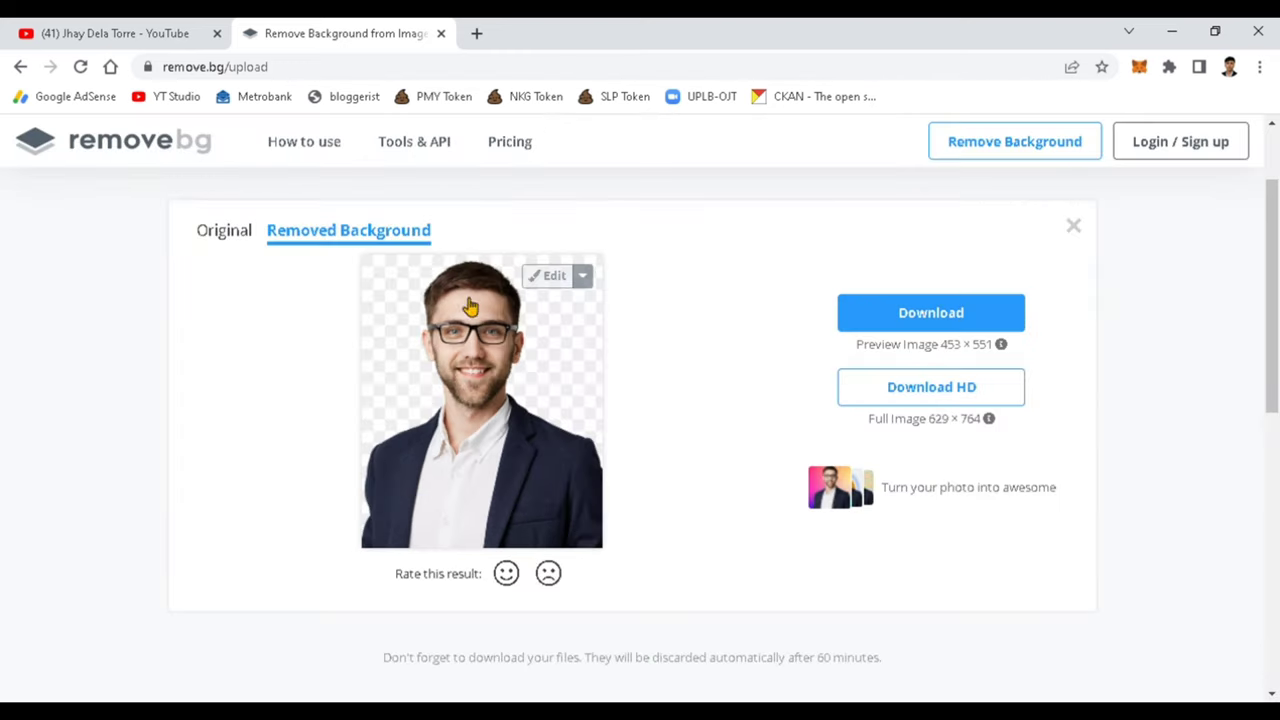